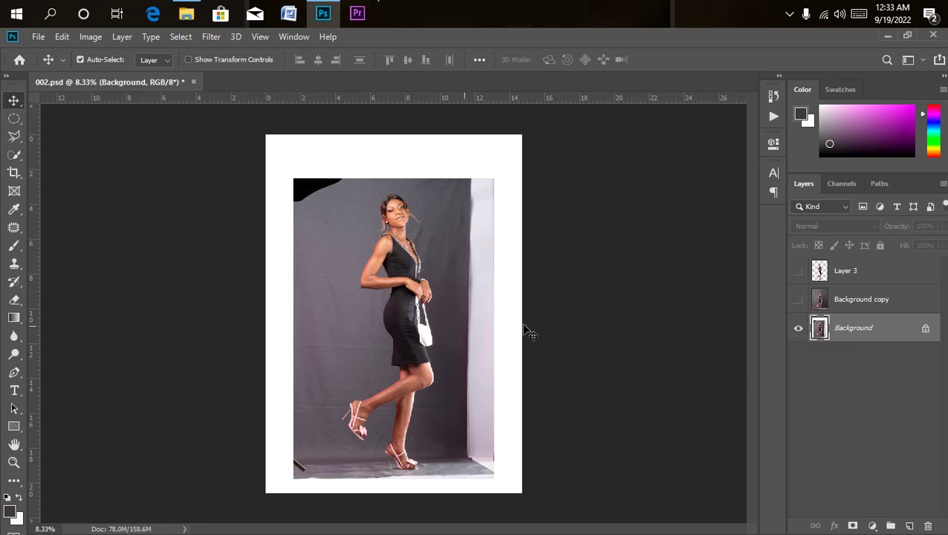
Duplicate the background layer and marquee-select the right part of the image
{"action": "key", "text": "ctrl+j"}
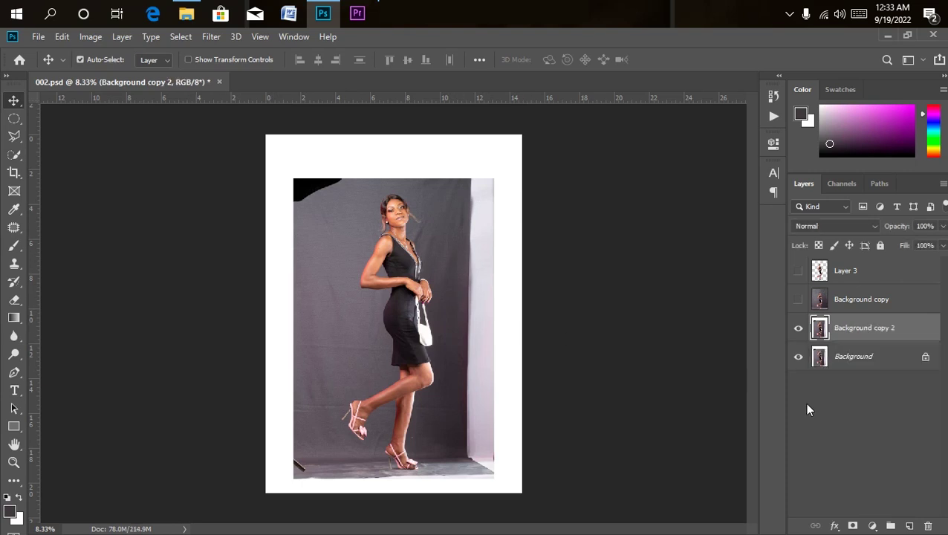
{"action": "left_click", "coordinate": [21, 117]}
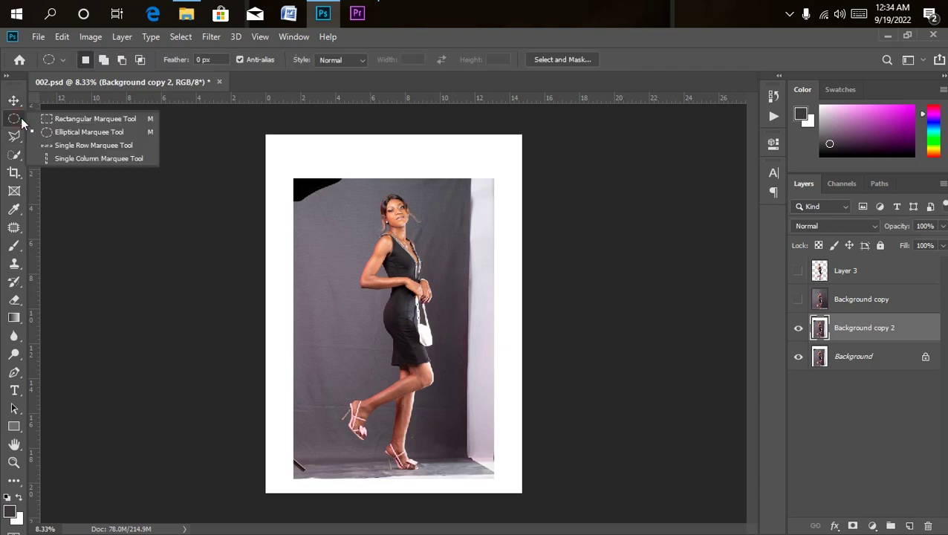
{"action": "left_click", "coordinate": [99, 119]}
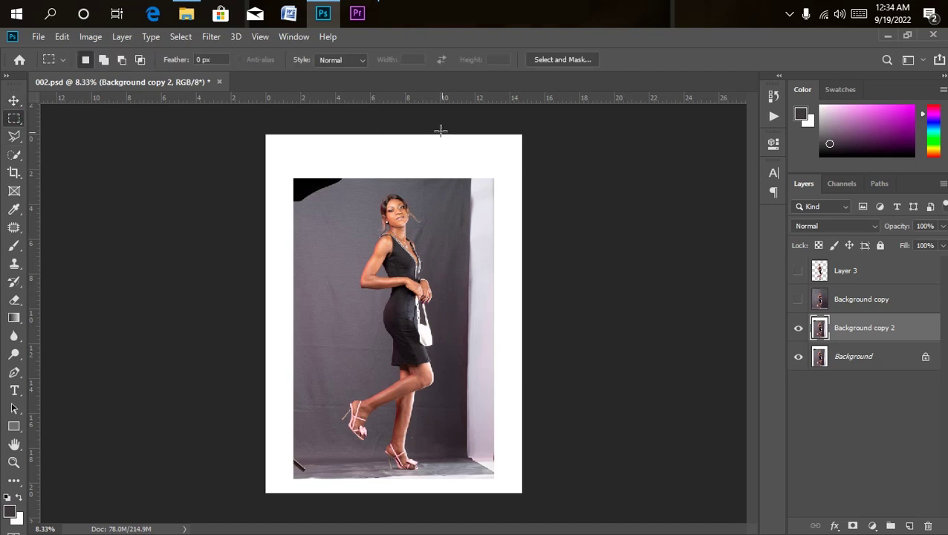
{"action": "left_click_drag", "start_coordinate": [438, 130], "coordinate": [594, 522]}
{"action": "key", "text": "ctrl+plus"}
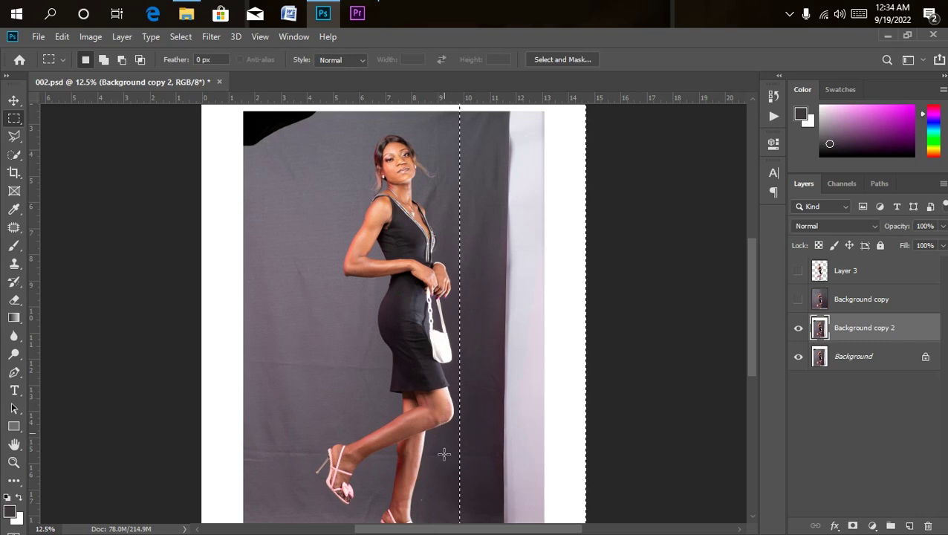
{"action": "key", "text": "ctrl+minus"}
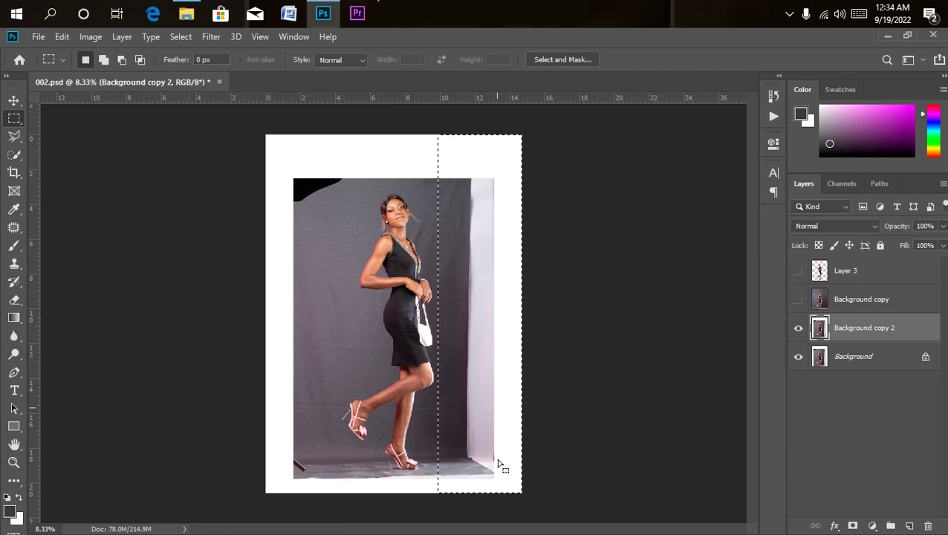
Stretch the selected right strip to 295.8% width over the right edge, then deselect
{"action": "key", "text": "ctrl+t"}
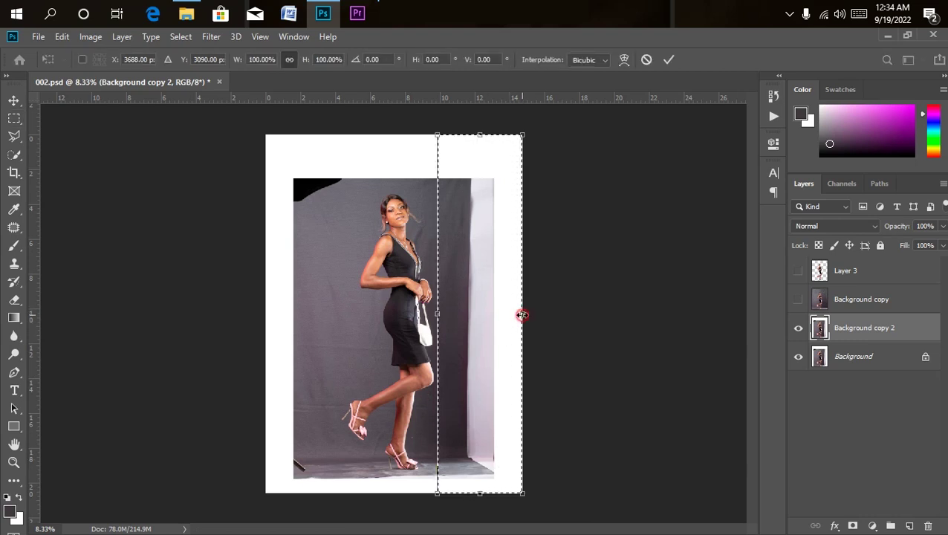
{"action": "left_click_drag", "start_coordinate": [522, 313], "coordinate": [687, 317]}
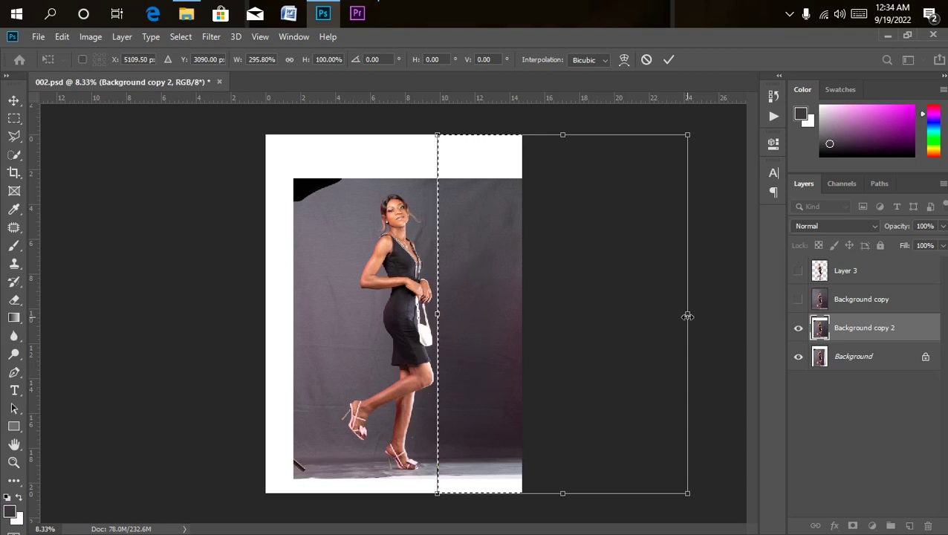
{"action": "key", "text": "Return"}
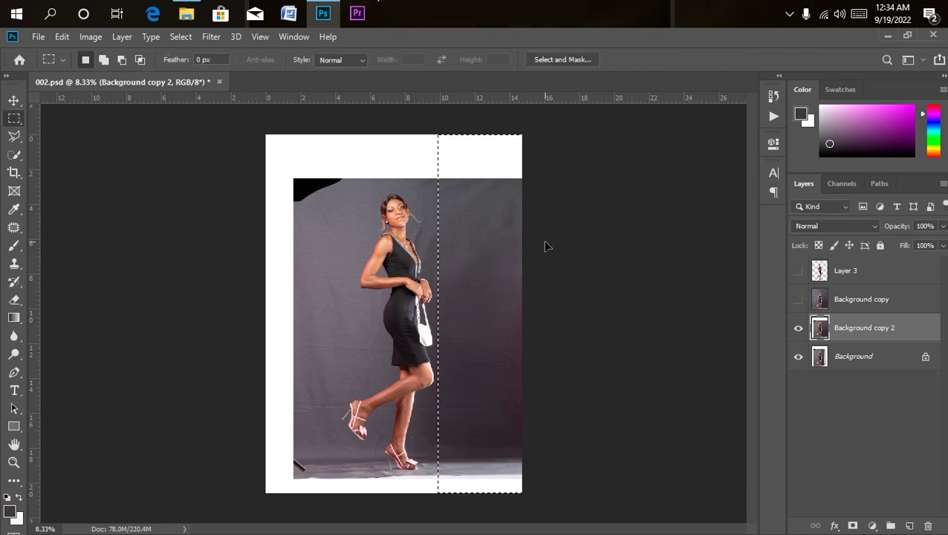
{"action": "key", "text": "ctrl+d"}
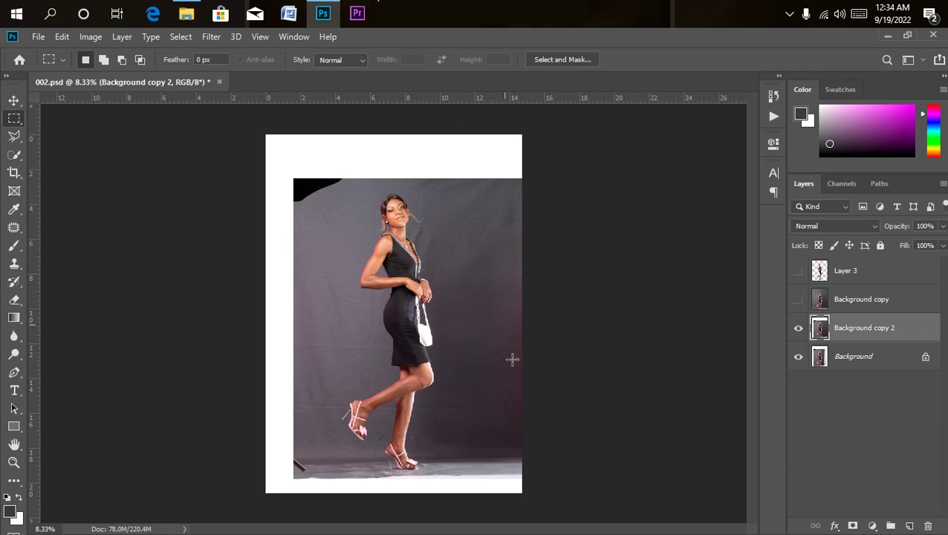
Hide the Background and both Background copy layers to inspect the Layer 3 cut-out alone
{"action": "left_click", "coordinate": [798, 300]}
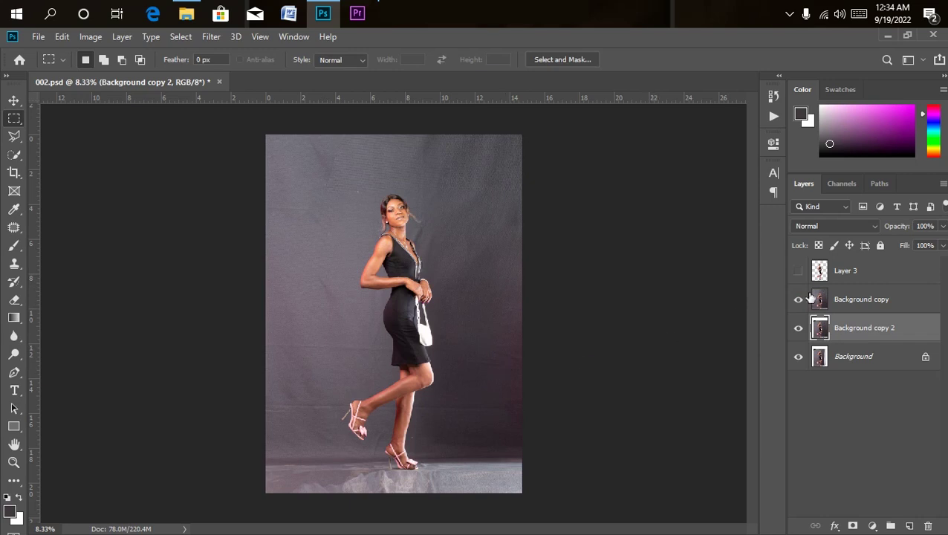
{"action": "left_click", "coordinate": [798, 271]}
{"action": "left_click_drag", "start_coordinate": [793, 300], "coordinate": [798, 330]}
{"action": "left_click", "coordinate": [798, 356]}
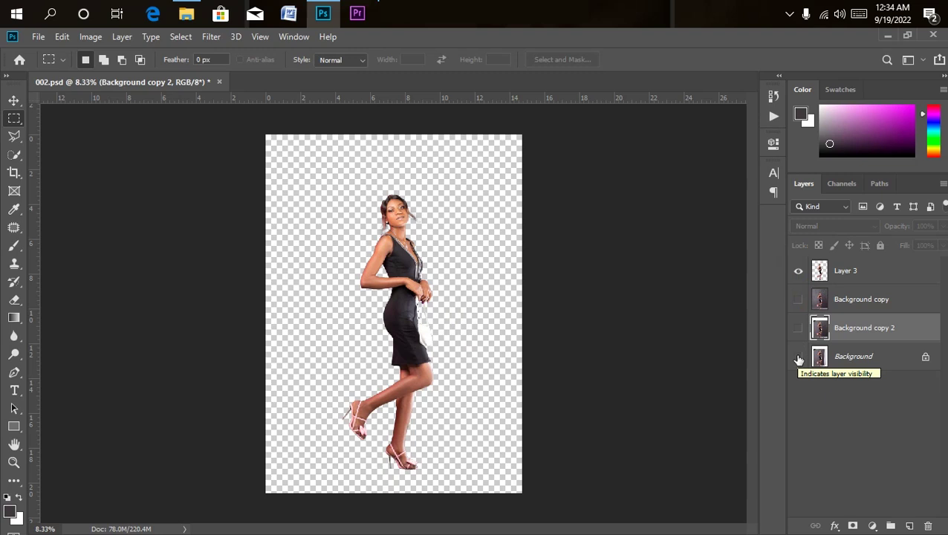
{"action": "key", "text": "ctrl+plus"}
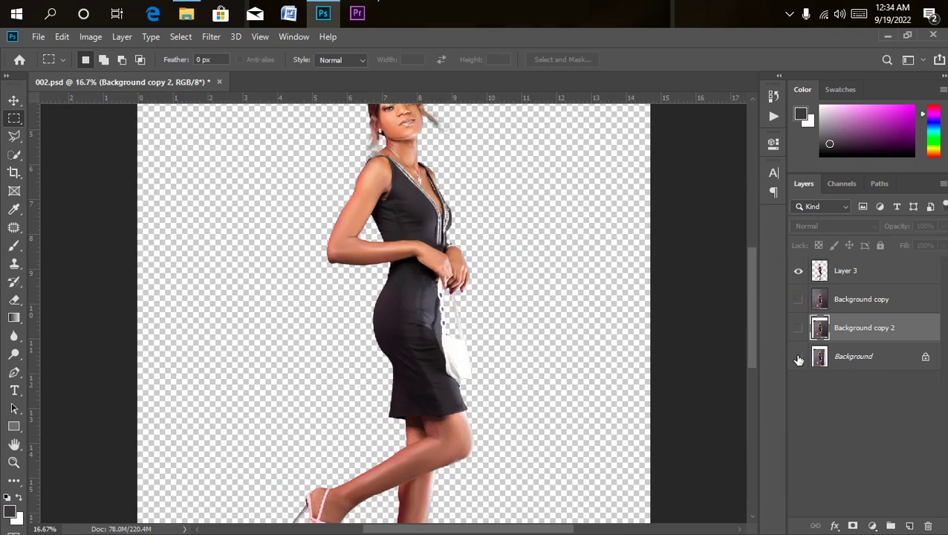
{"action": "key", "text": "ctrl+0"}
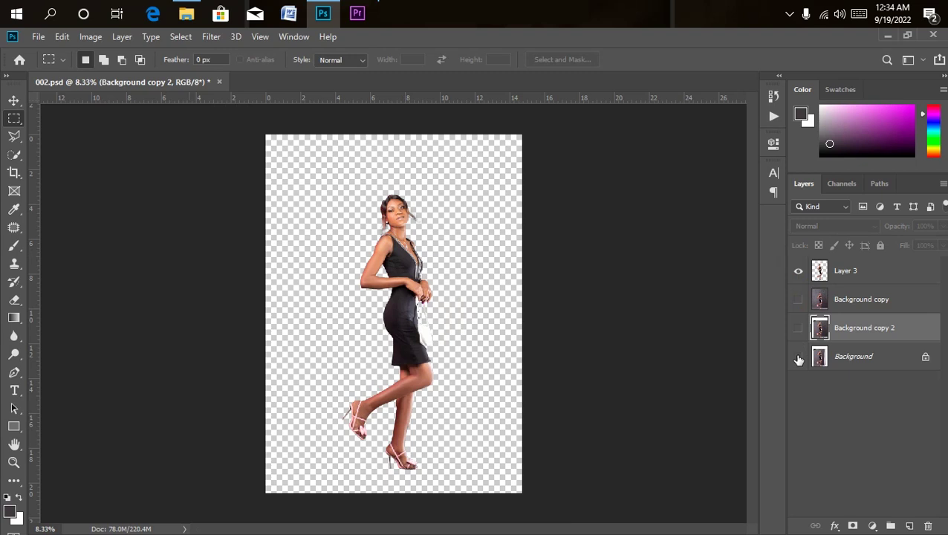
Turn Background and Background copy back on and make Background copy the active layer
{"action": "left_click", "coordinate": [799, 356]}
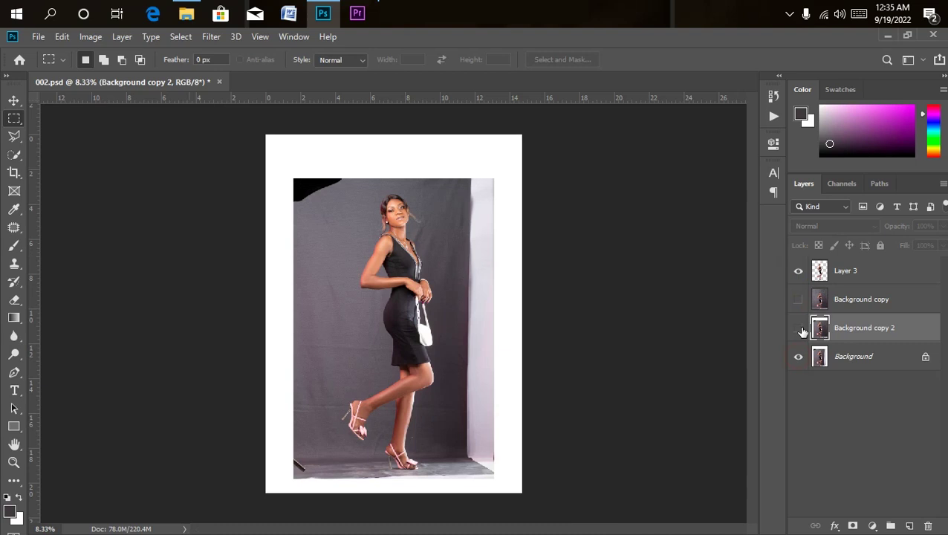
{"action": "left_click", "coordinate": [798, 299]}
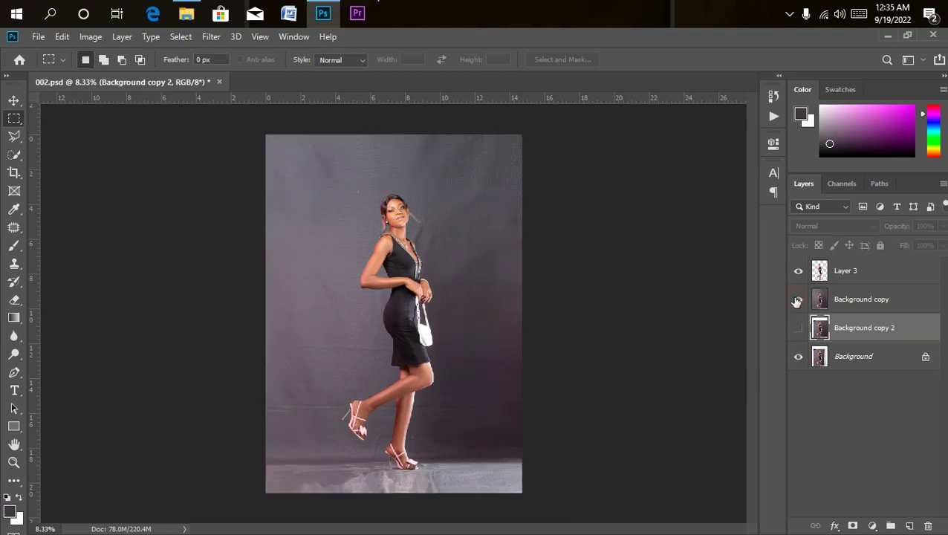
{"action": "left_click", "coordinate": [867, 301]}
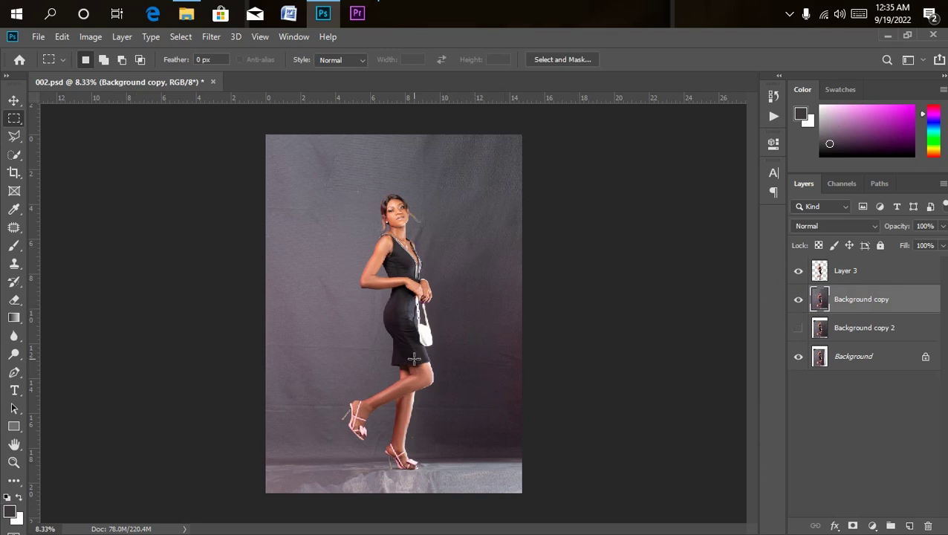
Set the foreground colour to the backdrop grey 736e78 sampled beside the model
{"action": "left_click", "coordinate": [8, 513]}
{"action": "left_click", "coordinate": [365, 153]}
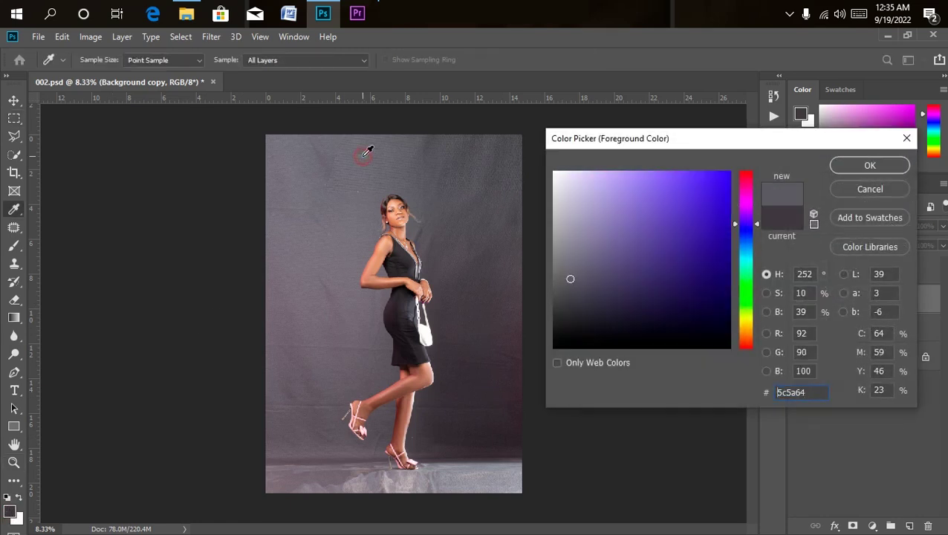
{"action": "left_click", "coordinate": [338, 178]}
{"action": "left_click", "coordinate": [480, 182]}
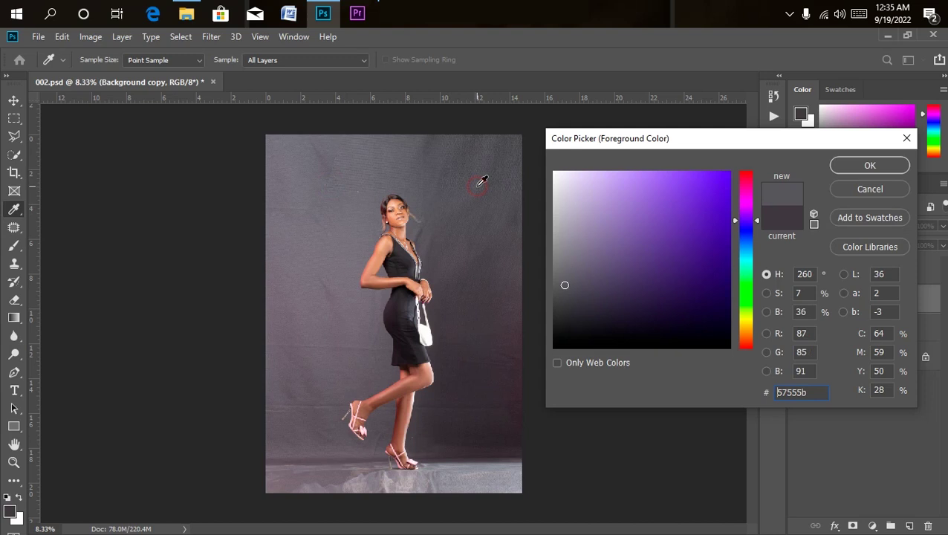
{"action": "left_click", "coordinate": [316, 224]}
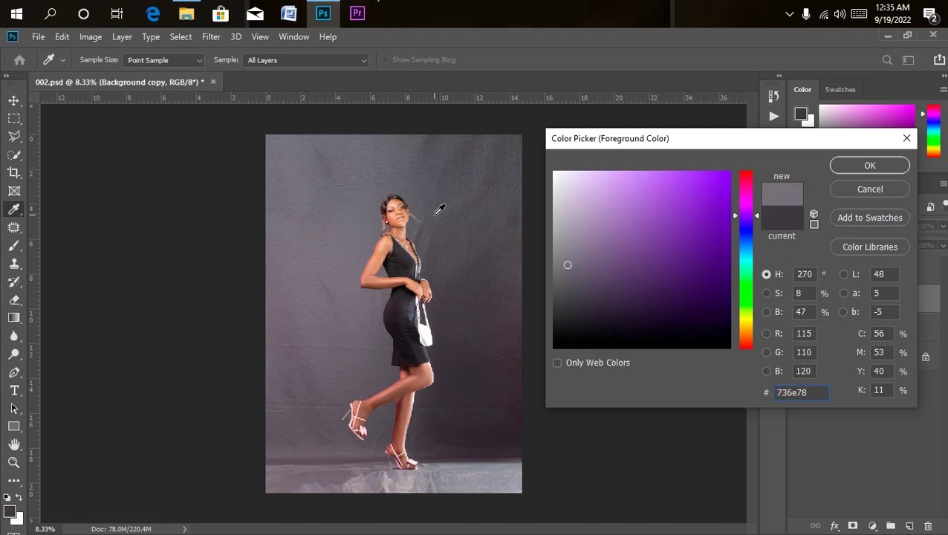
{"action": "left_click", "coordinate": [849, 170]}
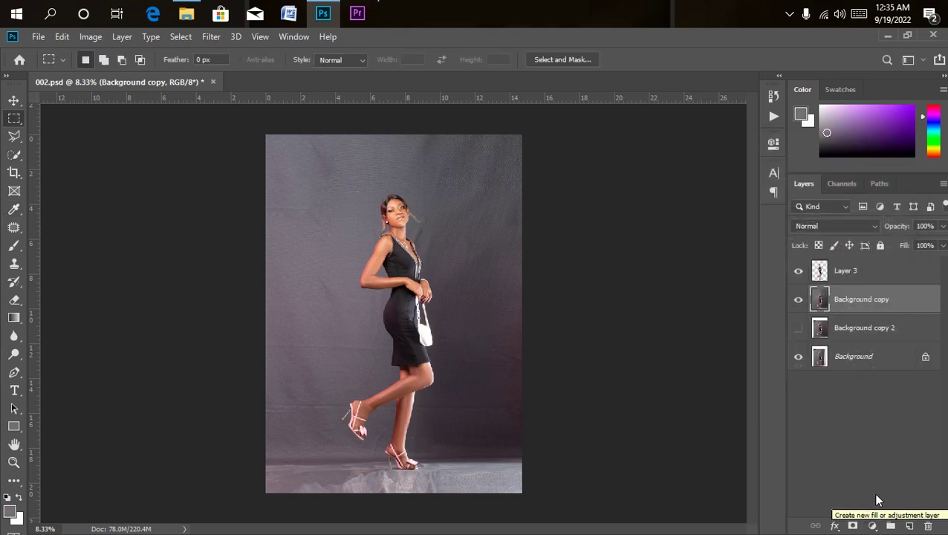
Add a reversed linear Gradient Fill layer at 90° above Background copy
{"action": "left_click", "coordinate": [873, 525]}
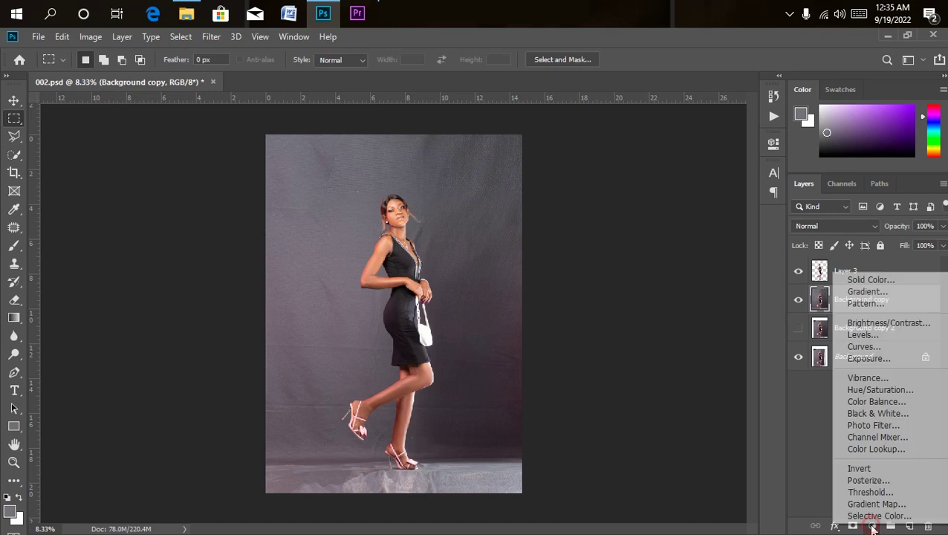
{"action": "left_click", "coordinate": [861, 292]}
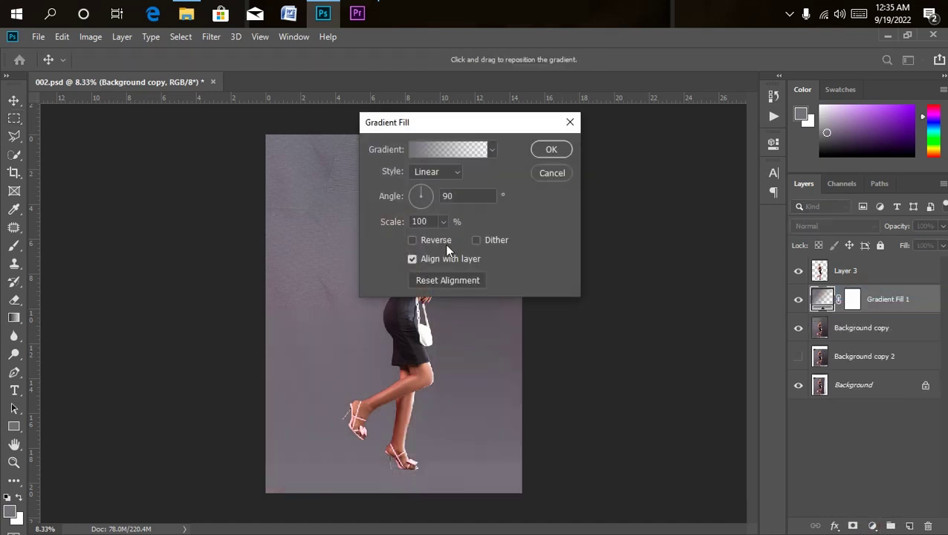
{"action": "left_click_drag", "start_coordinate": [506, 124], "coordinate": [756, 140]}
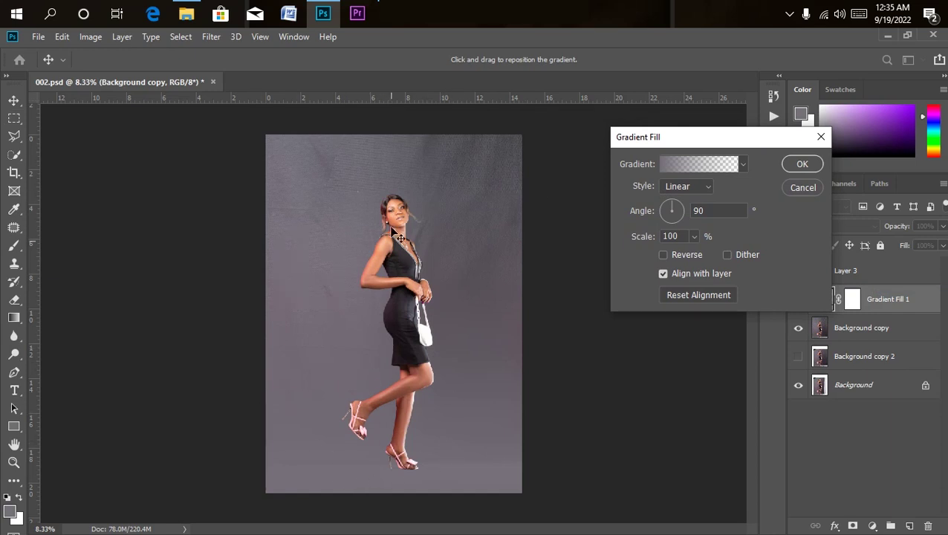
{"action": "left_click", "coordinate": [664, 255]}
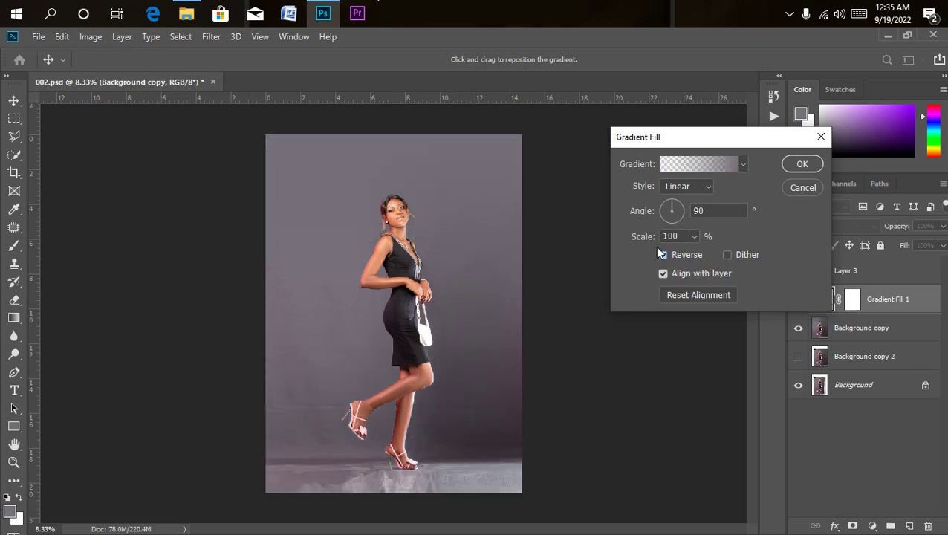
{"action": "left_click", "coordinate": [800, 171]}
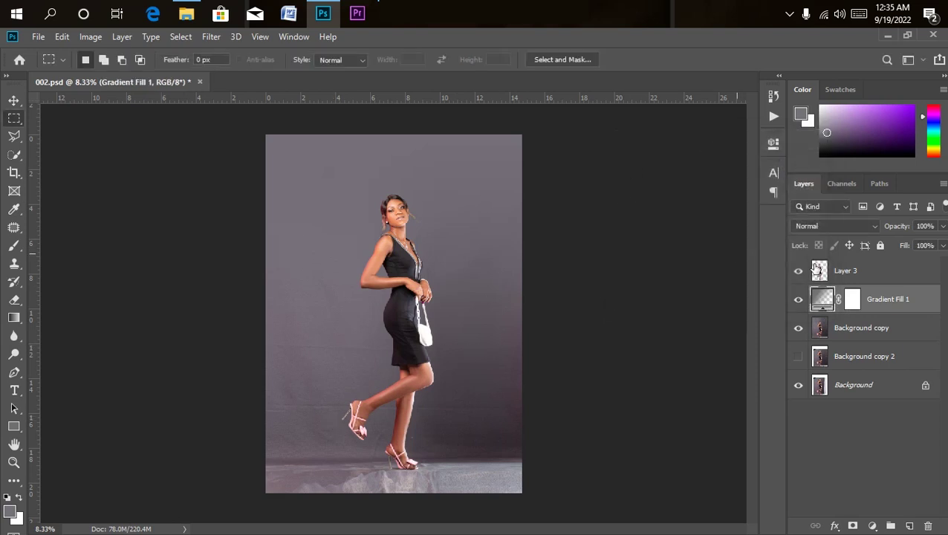
{"action": "left_click", "coordinate": [942, 226]}
Set the Gradient Fill 1 layer's opacity to 76%
{"action": "left_click_drag", "start_coordinate": [938, 242], "coordinate": [926, 243]}
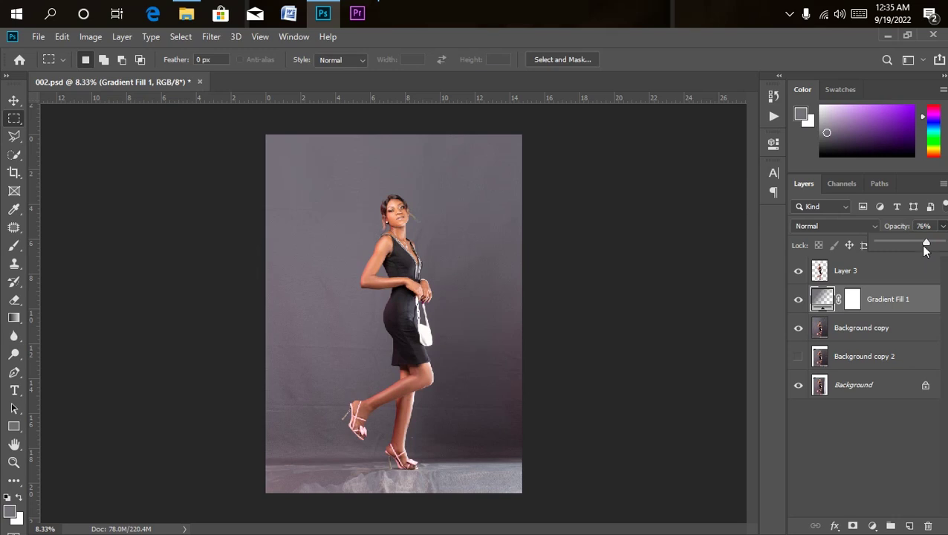
{"action": "left_click", "coordinate": [925, 247]}
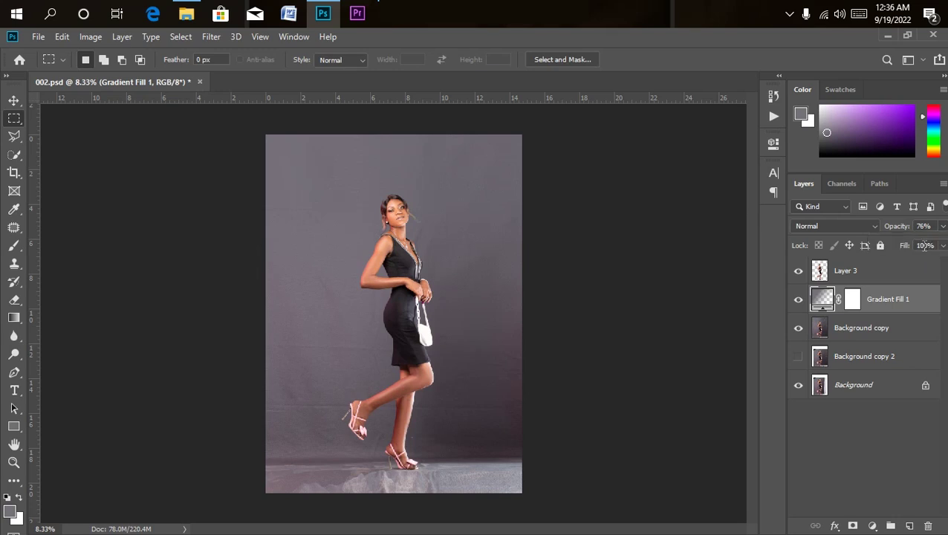
Add a new Layer 4 and set up a 900 px Brush at 15% opacity
{"action": "left_click", "coordinate": [909, 526]}
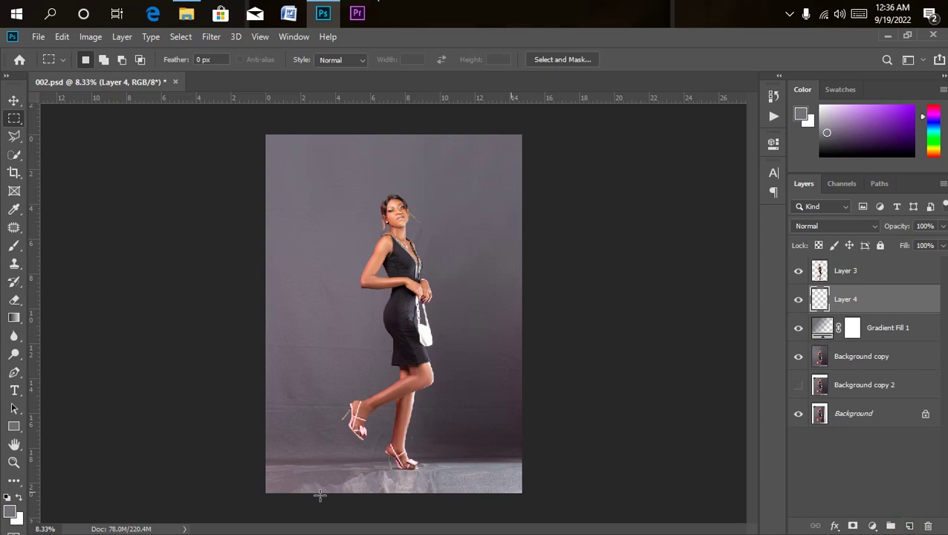
{"action": "left_click", "coordinate": [10, 251]}
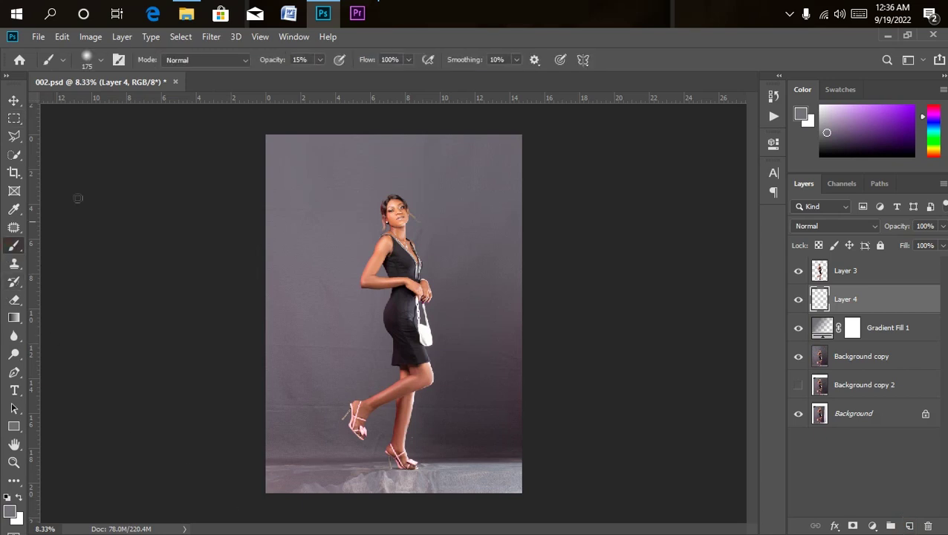
{"action": "left_click", "coordinate": [100, 61]}
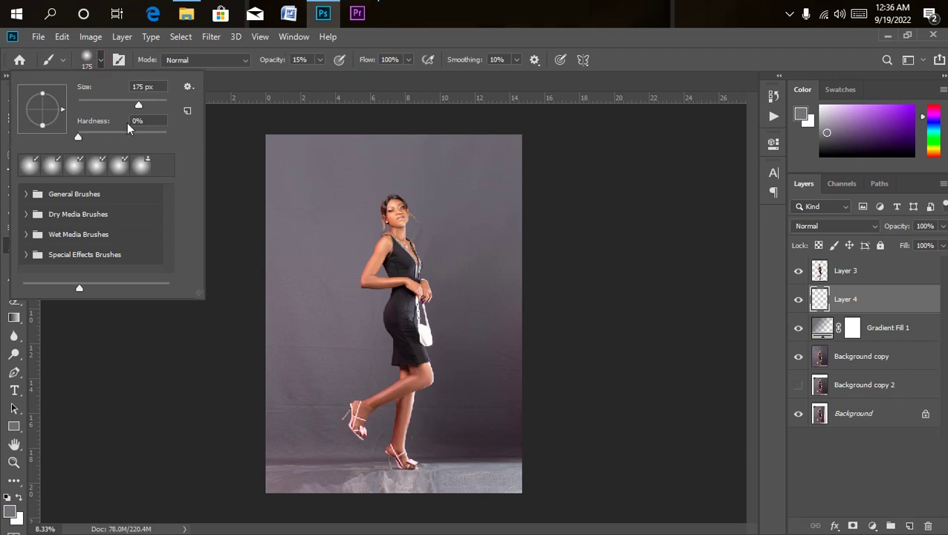
{"action": "left_click", "coordinate": [301, 207]}
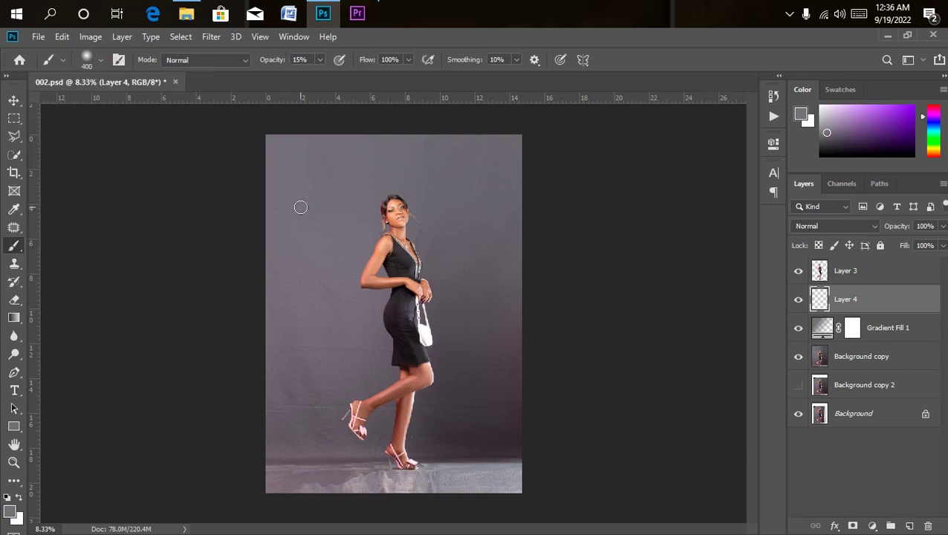
{"action": "key", "text": "bracketright"}
{"action": "key", "text": "bracketright"}
{"action": "key", "text": "bracketright"}
{"action": "key", "text": "bracketright"}
{"action": "key", "text": "bracketright"}
{"action": "key", "text": "bracketright"}
{"action": "key", "text": "bracketright"}
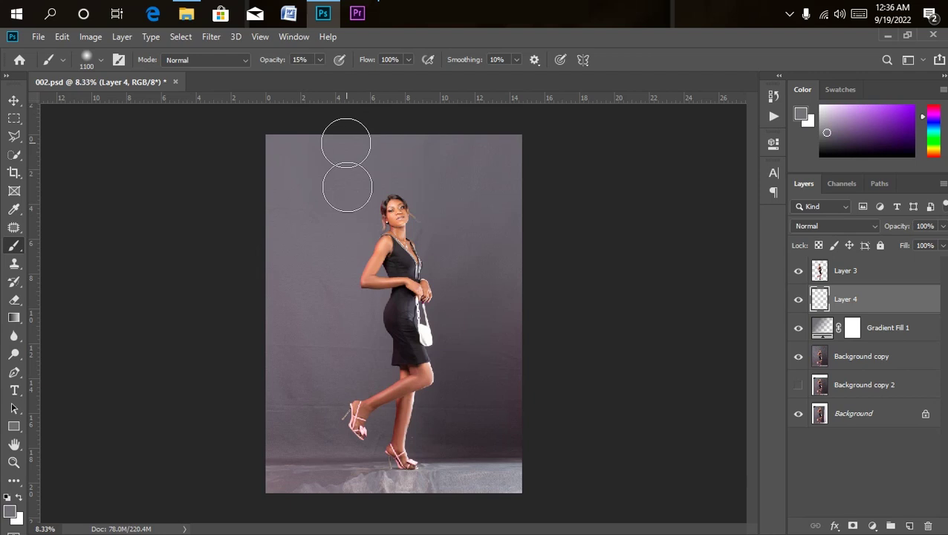
{"action": "key", "text": "bracketleft"}
{"action": "key", "text": "bracketleft"}
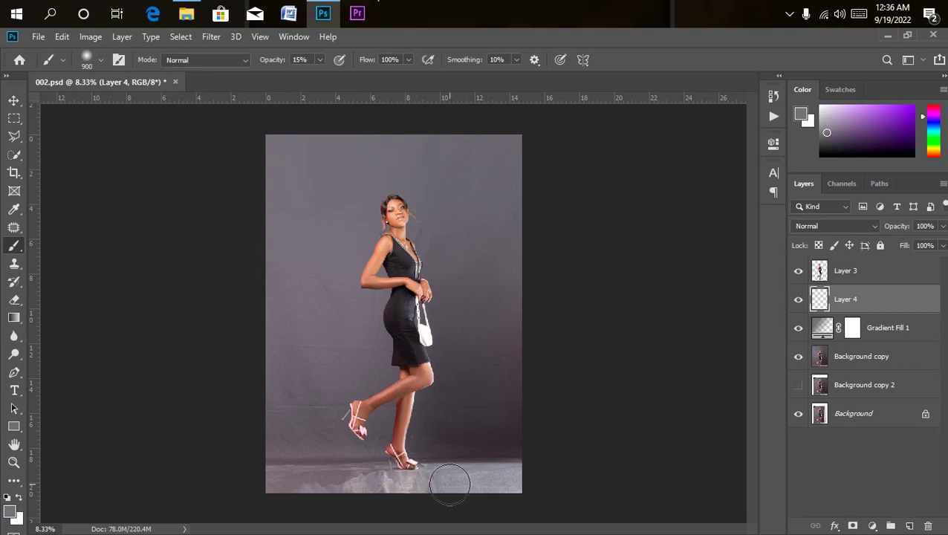
Paint faint strokes over the floor below the model's feet on Layer 4
{"action": "left_click_drag", "start_coordinate": [438, 483], "coordinate": [519, 486]}
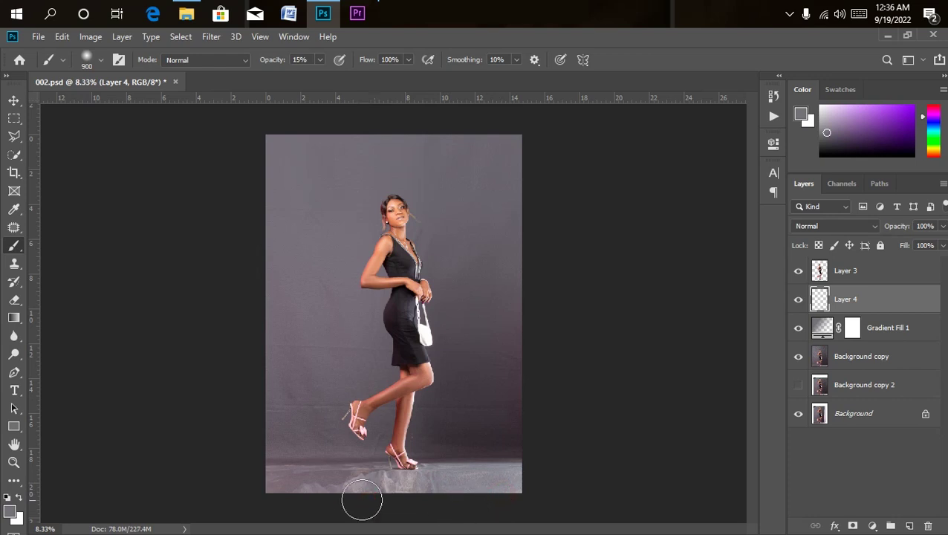
{"action": "mouse_move", "coordinate": [364, 491]}
{"action": "left_mouse_down"}
{"action": "mouse_move", "coordinate": [460, 494]}
{"action": "mouse_move", "coordinate": [416, 491]}
{"action": "left_mouse_up"}
{"action": "left_click_drag", "start_coordinate": [434, 490], "coordinate": [535, 478]}
{"action": "mouse_move", "coordinate": [457, 475]}
{"action": "left_mouse_down"}
{"action": "mouse_move", "coordinate": [543, 486]}
{"action": "mouse_move", "coordinate": [325, 493]}
{"action": "mouse_move", "coordinate": [505, 487]}
{"action": "mouse_move", "coordinate": [484, 495]}
{"action": "mouse_move", "coordinate": [560, 504]}
{"action": "left_mouse_up"}
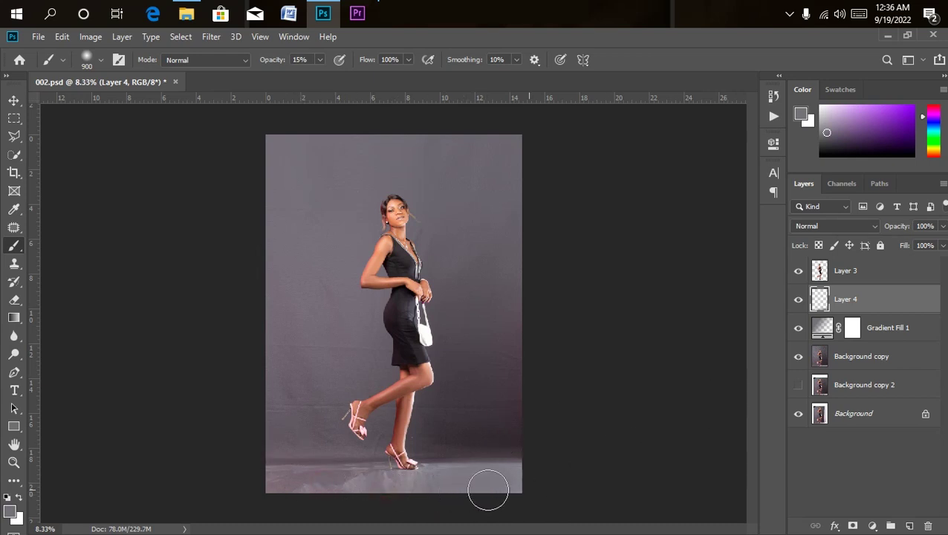
Toggle Layer 4 to compare before and after, then go to the desktop and open the fabric folder
{"action": "left_click", "coordinate": [799, 302]}
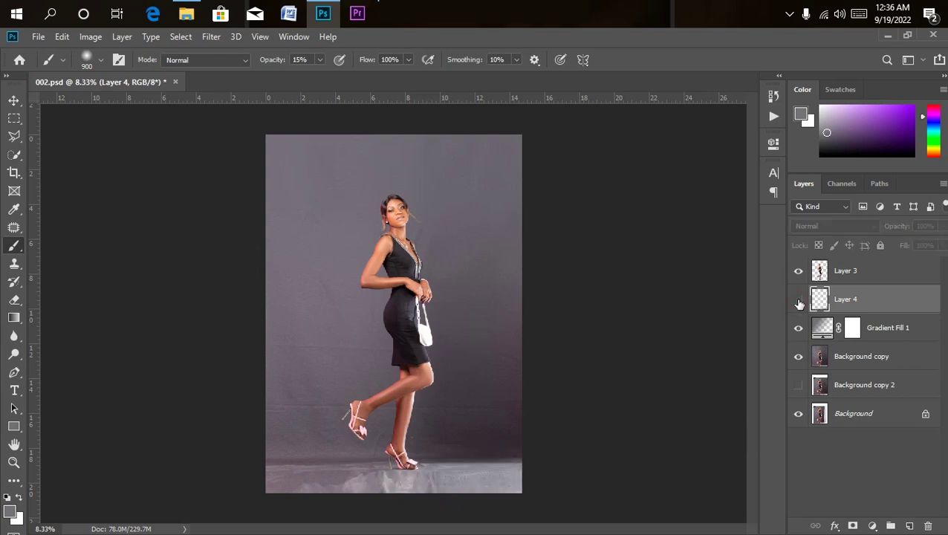
{"action": "left_click", "coordinate": [799, 303]}
{"action": "key", "text": "ctrl+plus"}
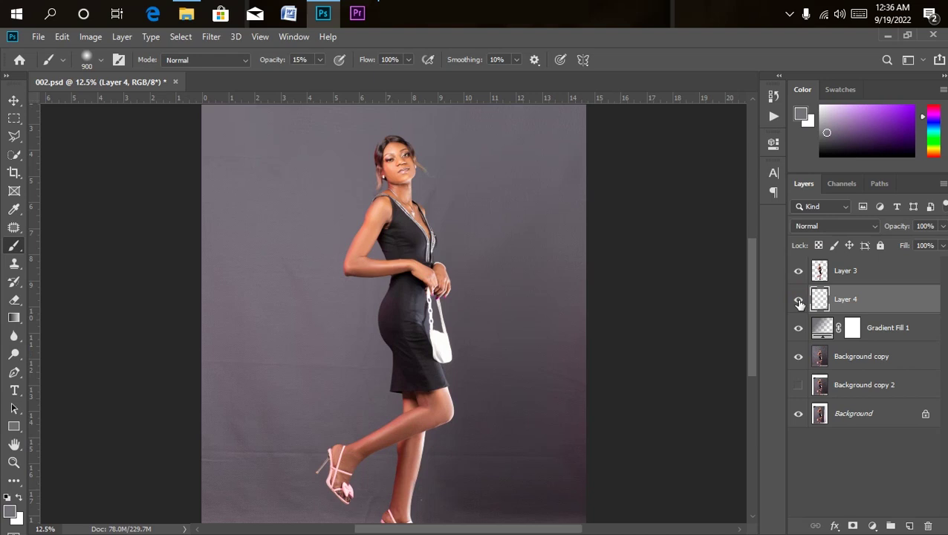
{"action": "key", "text": "ctrl+minus"}
{"action": "key", "text": "ctrl+minus"}
{"action": "key", "text": "ctrl+minus"}
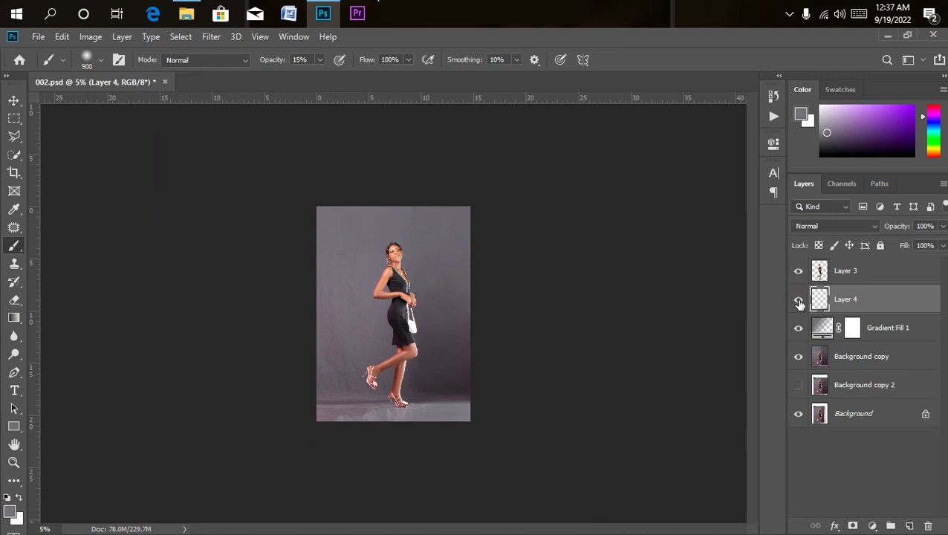
{"action": "key", "text": "super+d"}
{"action": "double_click", "coordinate": [339, 294]}
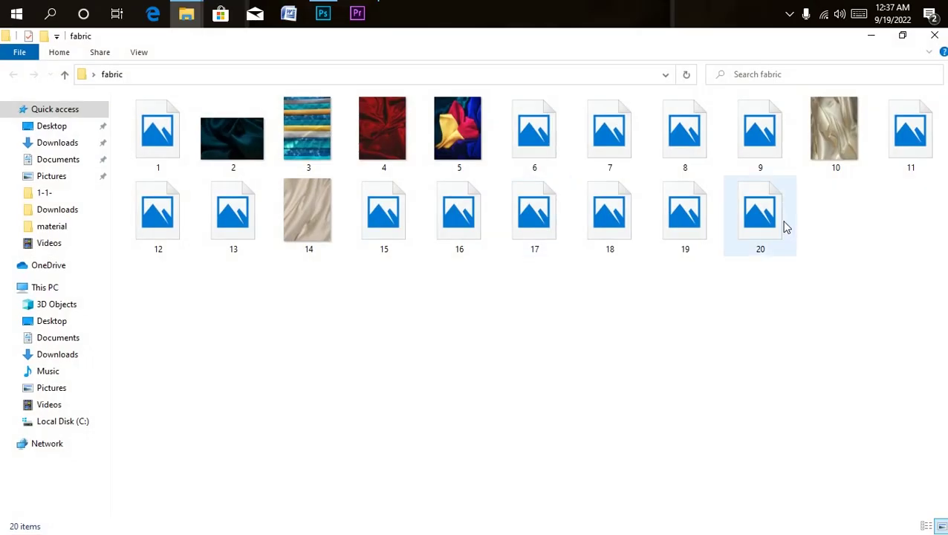
Switch the fabric folder to Extra large icons and browse its 20 fabric textures
{"action": "left_click", "coordinate": [136, 53]}
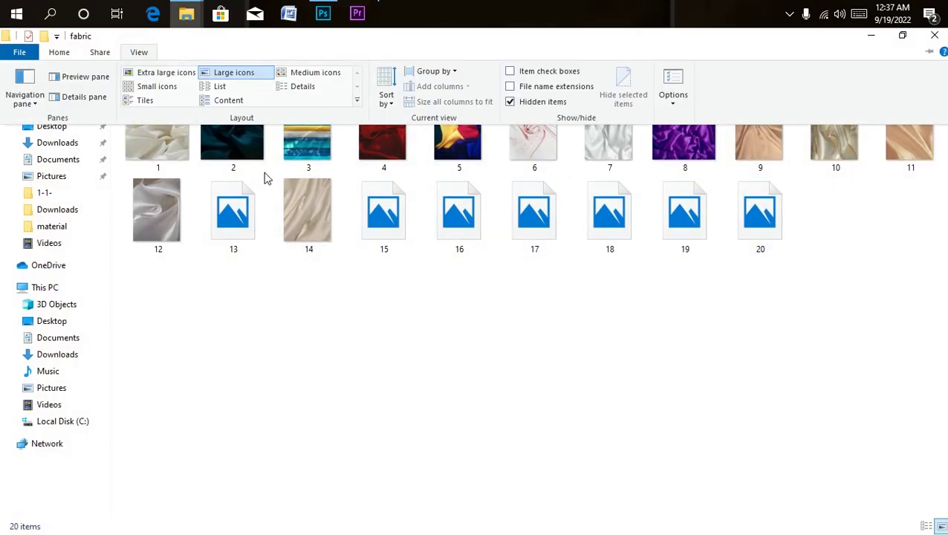
{"action": "left_click", "coordinate": [169, 77]}
{"action": "scroll", "coordinate": [937, 344], "scroll_direction": "down", "scroll_amount": 5}
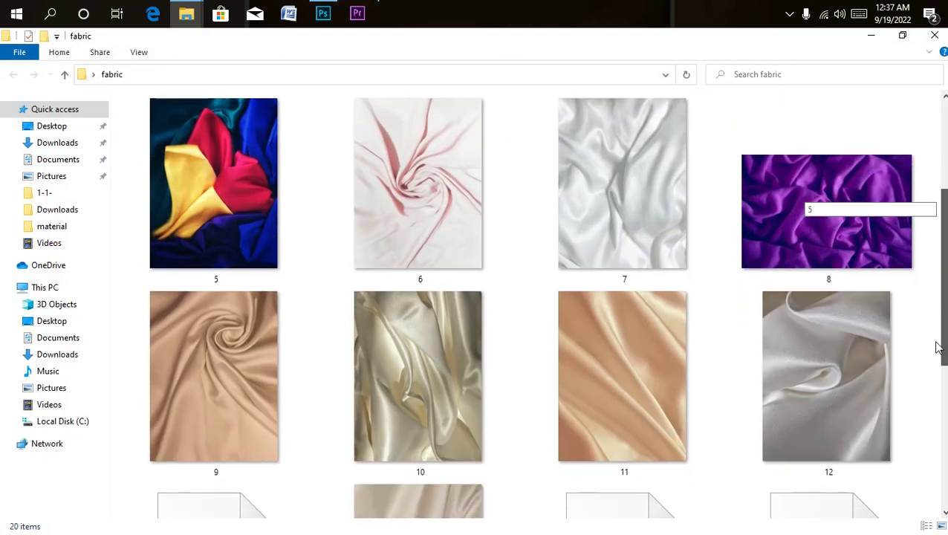
{"action": "scroll", "coordinate": [941, 344], "scroll_direction": "up", "scroll_amount": 2}
{"action": "scroll", "coordinate": [929, 434], "scroll_direction": "down", "scroll_amount": 4}
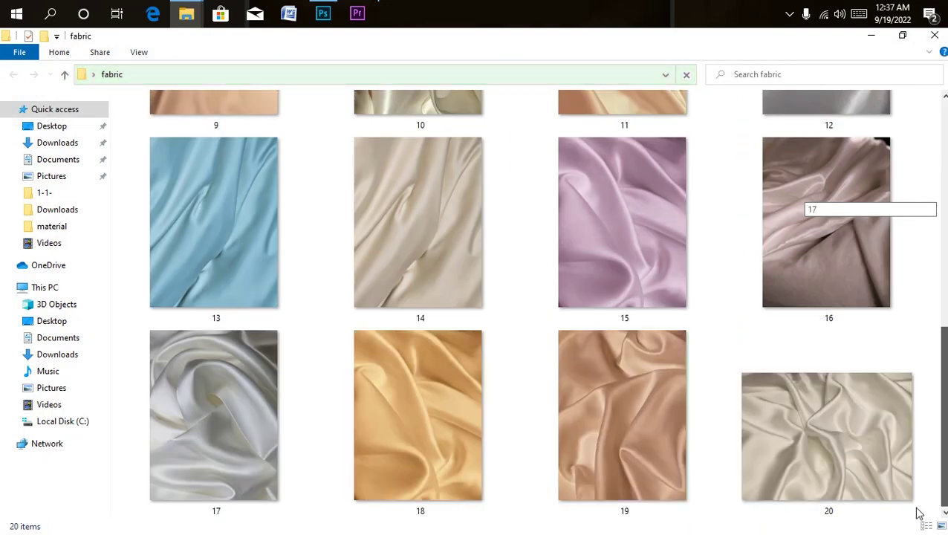
{"action": "scroll", "coordinate": [929, 434], "scroll_direction": "up", "scroll_amount": 4}
{"action": "scroll", "coordinate": [937, 388], "scroll_direction": "down", "scroll_amount": 3}
{"action": "scroll", "coordinate": [936, 388], "scroll_direction": "down", "scroll_amount": 2}
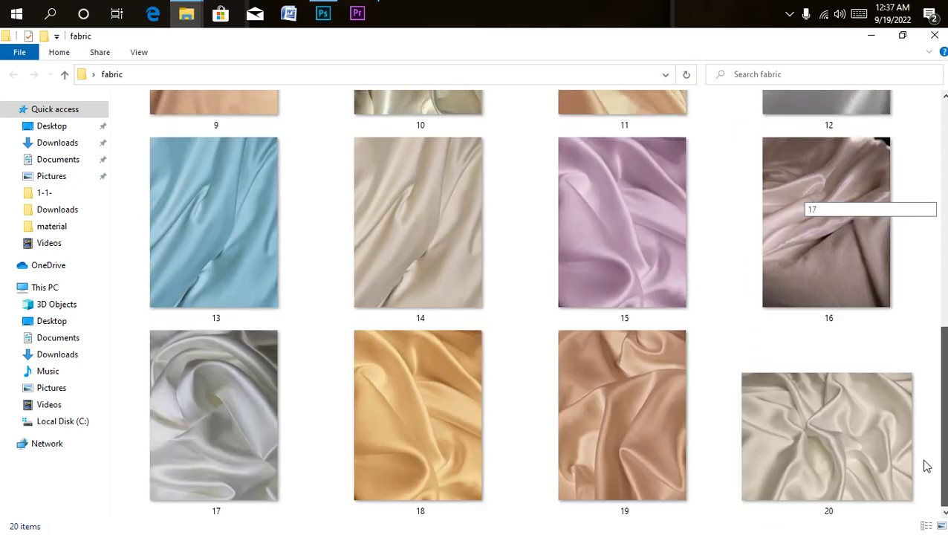
{"action": "scroll", "coordinate": [923, 465], "scroll_direction": "up", "scroll_amount": 3}
{"action": "scroll", "coordinate": [934, 456], "scroll_direction": "down", "scroll_amount": 3}
{"action": "scroll", "coordinate": [934, 456], "scroll_direction": "up", "scroll_amount": 5}
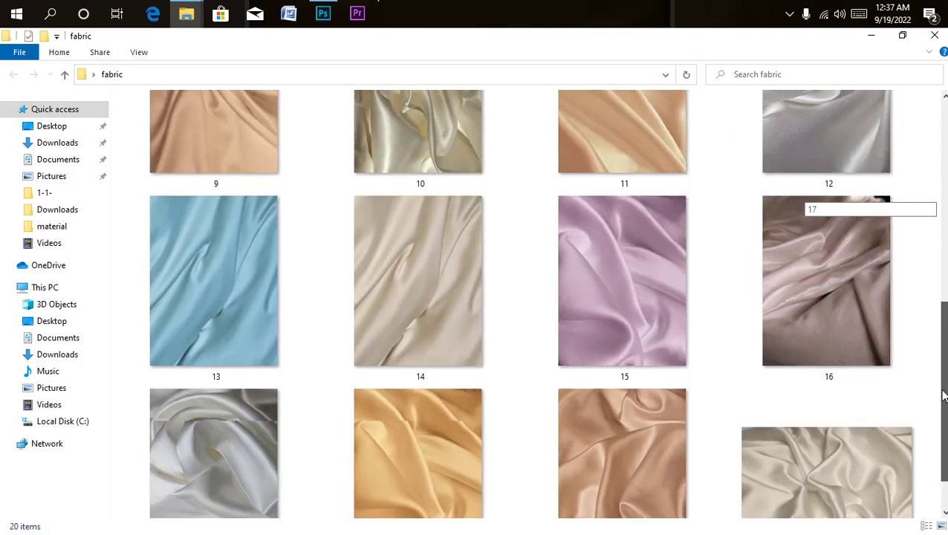
{"action": "scroll", "coordinate": [527, 305], "scroll_direction": "up", "scroll_amount": 1}
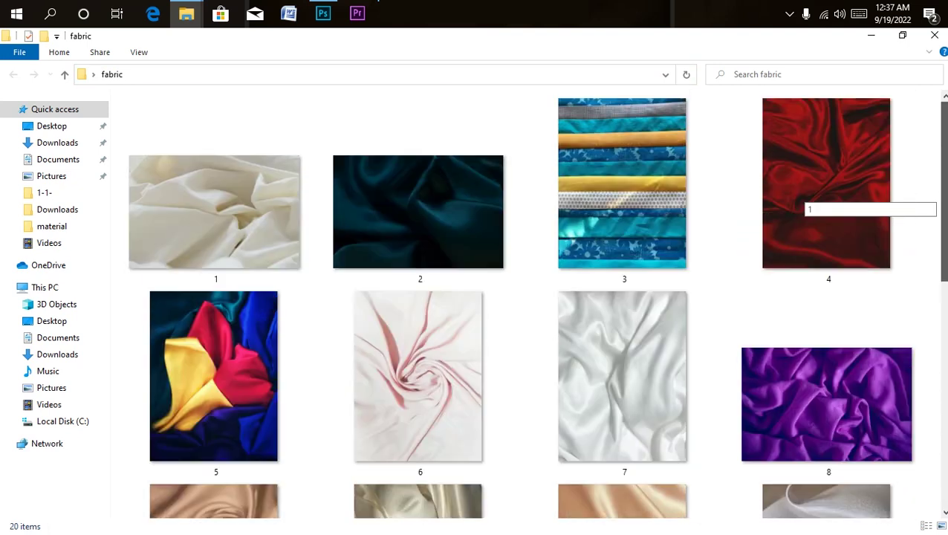
{"action": "scroll", "coordinate": [927, 302], "scroll_direction": "down", "scroll_amount": 3}
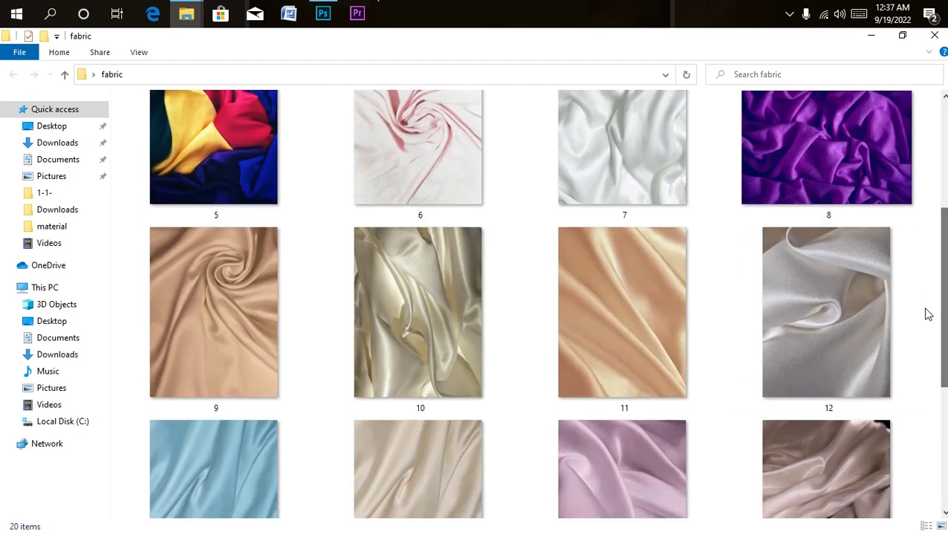
Place fabric image 10 into the document scaled to cover the canvas, then toggle its visibility to compare
{"action": "left_click_drag", "start_coordinate": [412, 366], "coordinate": [385, 299]}
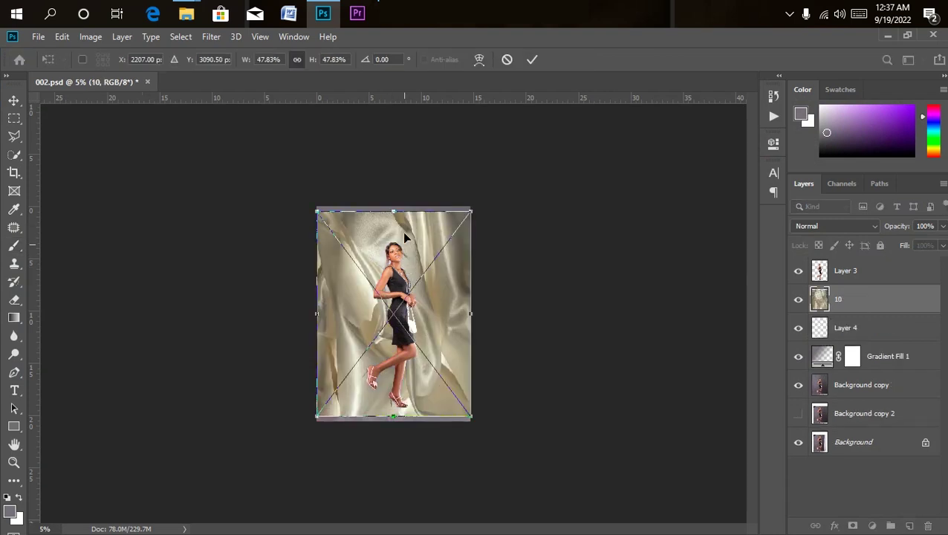
{"action": "left_click_drag", "start_coordinate": [388, 214], "coordinate": [394, 205]}
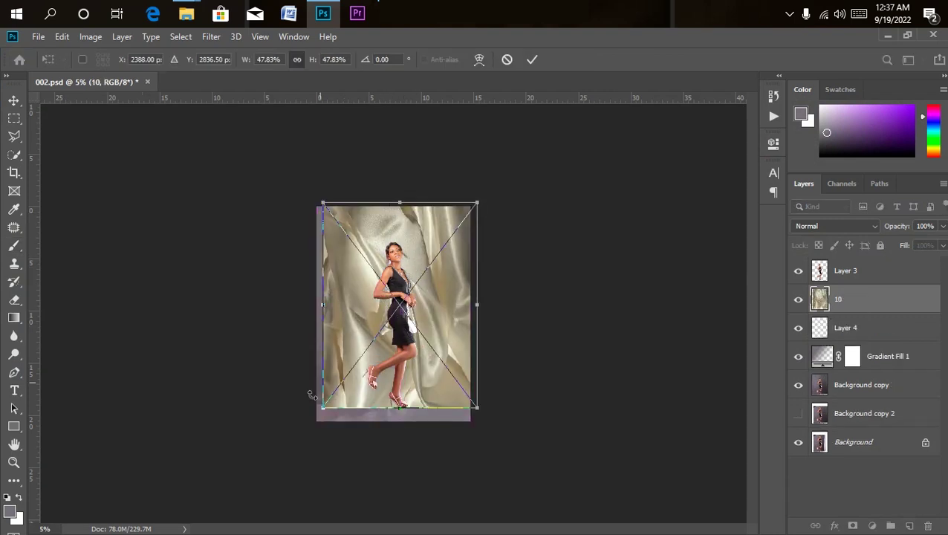
{"action": "left_click_drag", "start_coordinate": [323, 407], "coordinate": [304, 416]}
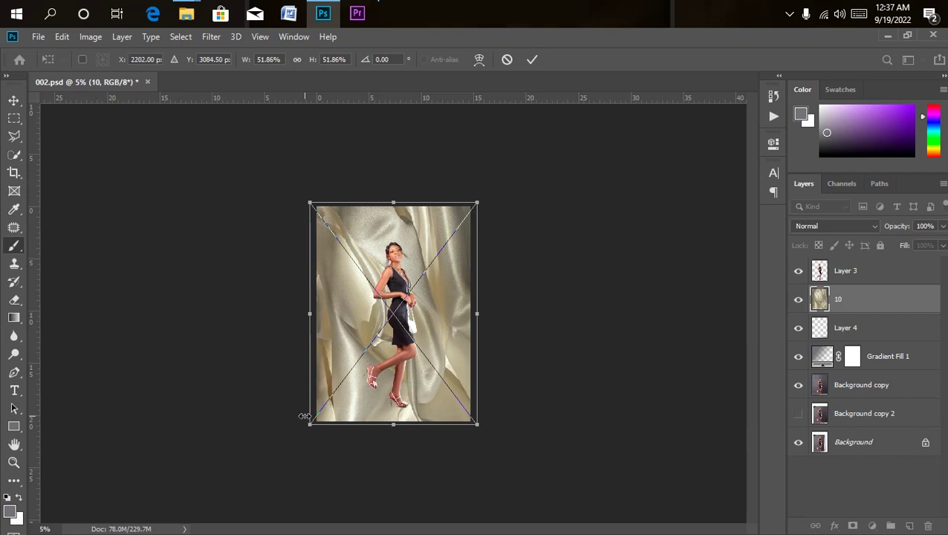
{"action": "key", "text": "Return"}
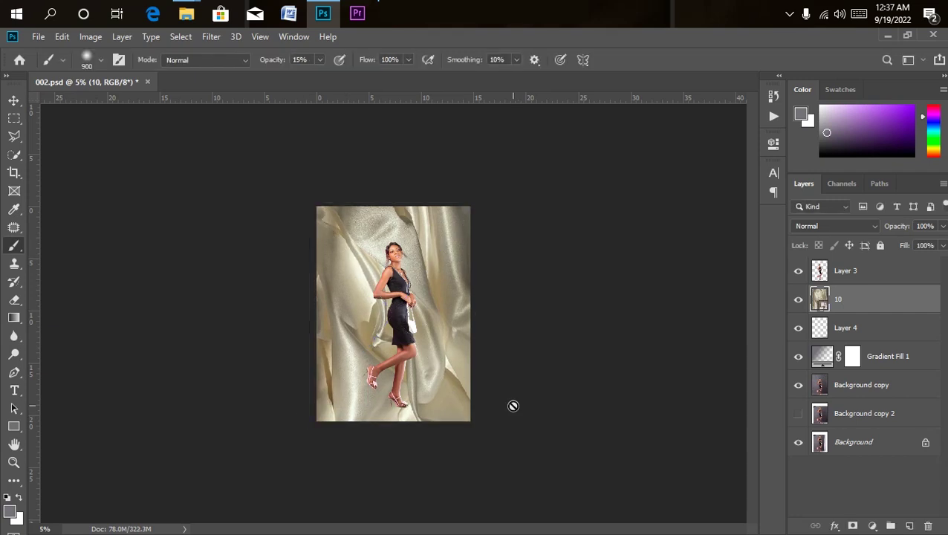
{"action": "key", "text": "ctrl+plus"}
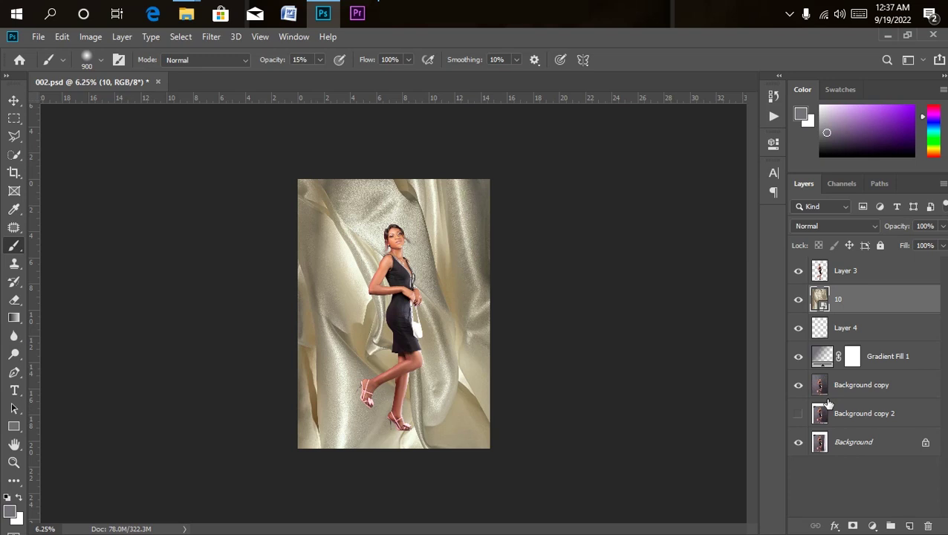
{"action": "left_click", "coordinate": [798, 300]}
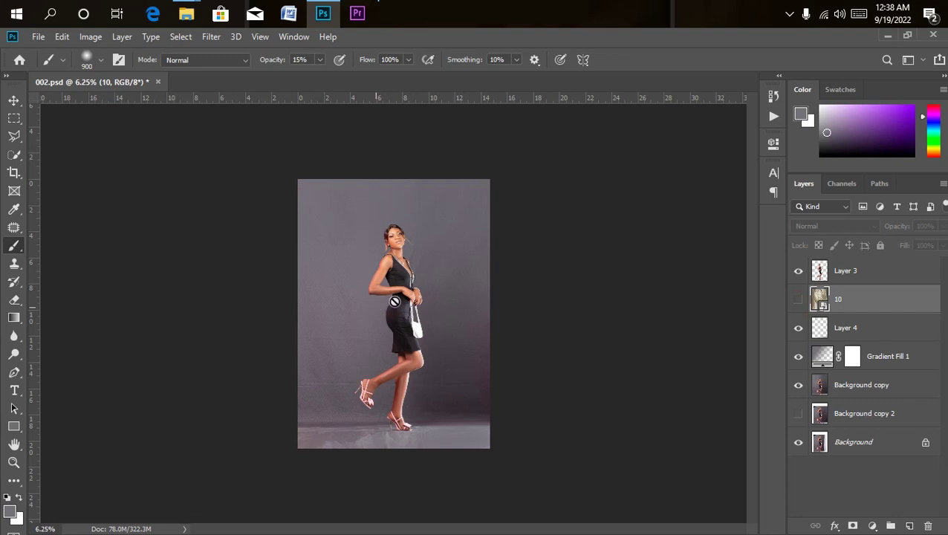
{"action": "left_click", "coordinate": [798, 300]}
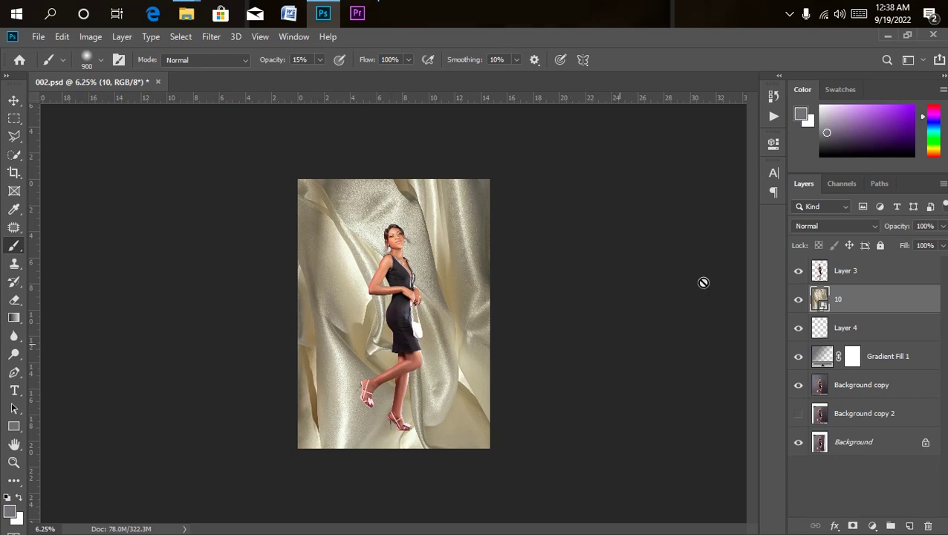
Set layer 10's blend mode to Soft Light
{"action": "left_click", "coordinate": [798, 228]}
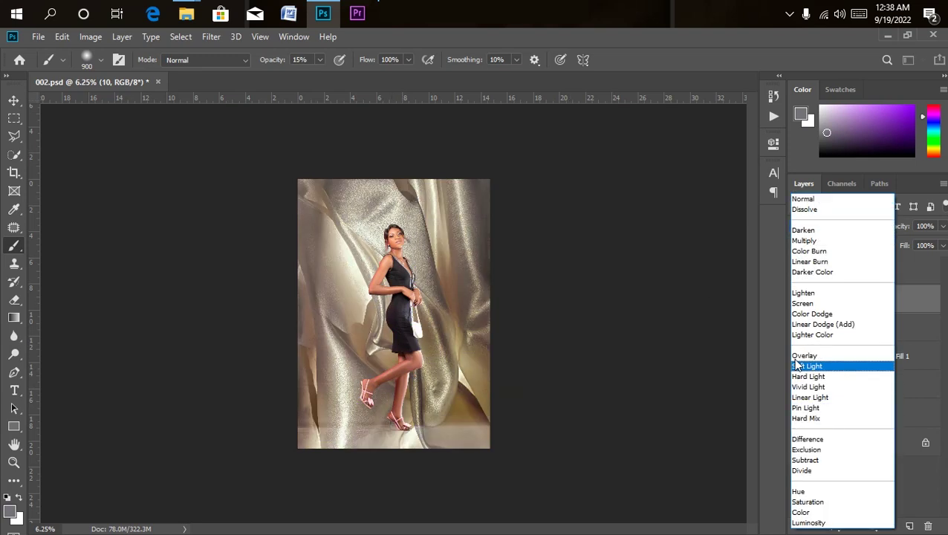
{"action": "left_click", "coordinate": [800, 367]}
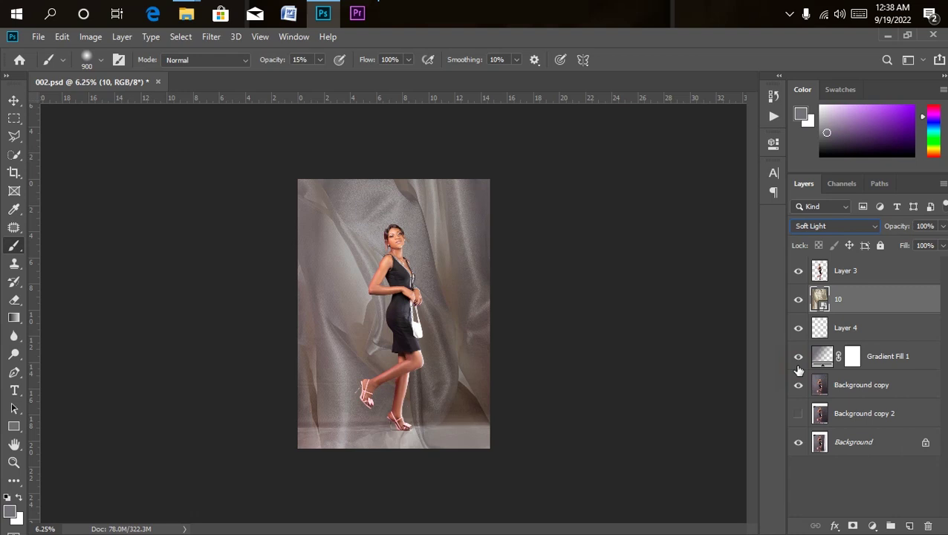
{"action": "key", "text": "ctrl+plus"}
{"action": "key", "text": "ctrl+plus"}
{"action": "key", "text": "ctrl+plus"}
{"action": "key", "text": "ctrl+minus"}
{"action": "key", "text": "ctrl+minus"}
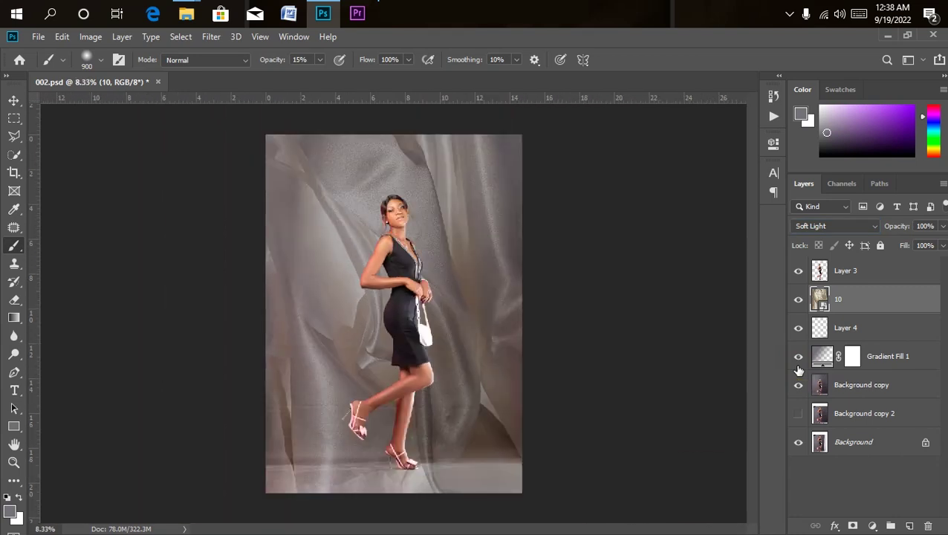
{"action": "key", "text": "ctrl+minus"}
{"action": "key", "text": "ctrl+plus"}
{"action": "key", "text": "ctrl+minus"}
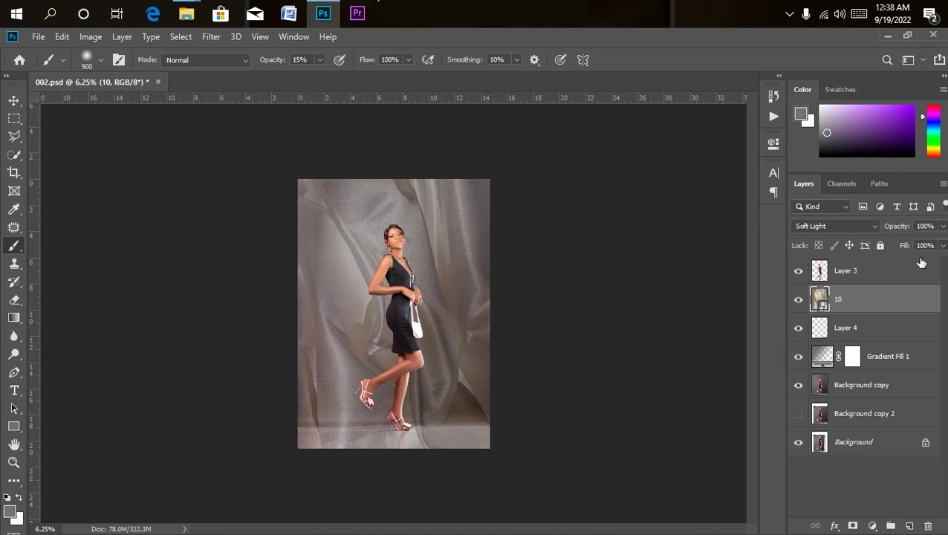
Lower layer 10's opacity to 82% and check the result
{"action": "left_click", "coordinate": [942, 227]}
{"action": "left_click_drag", "start_coordinate": [941, 238], "coordinate": [928, 246]}
{"action": "key", "text": "ctrl+plus"}
{"action": "key", "text": "ctrl+plus"}
{"action": "key", "text": "ctrl+minus"}
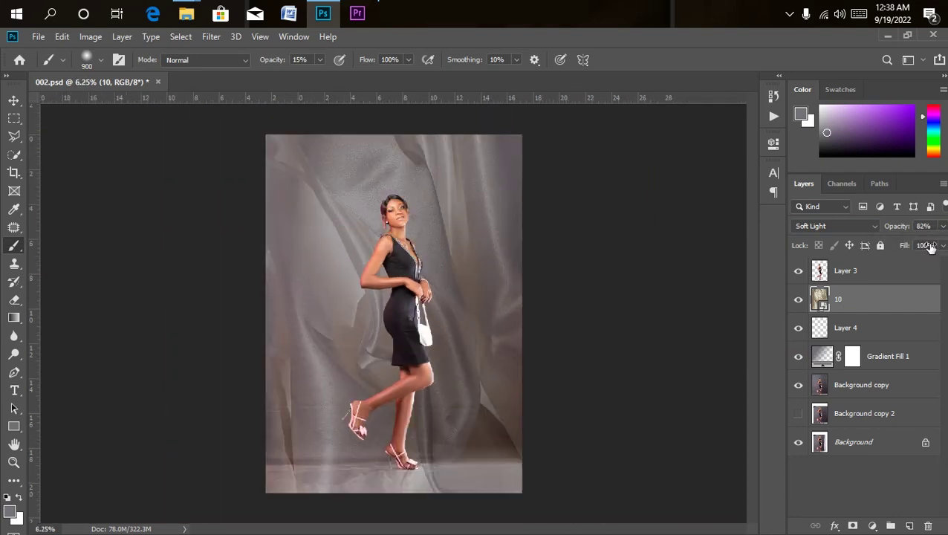
{"action": "key", "text": "ctrl+minus"}
{"action": "key", "text": "ctrl+plus"}
{"action": "key", "text": "ctrl+minus"}
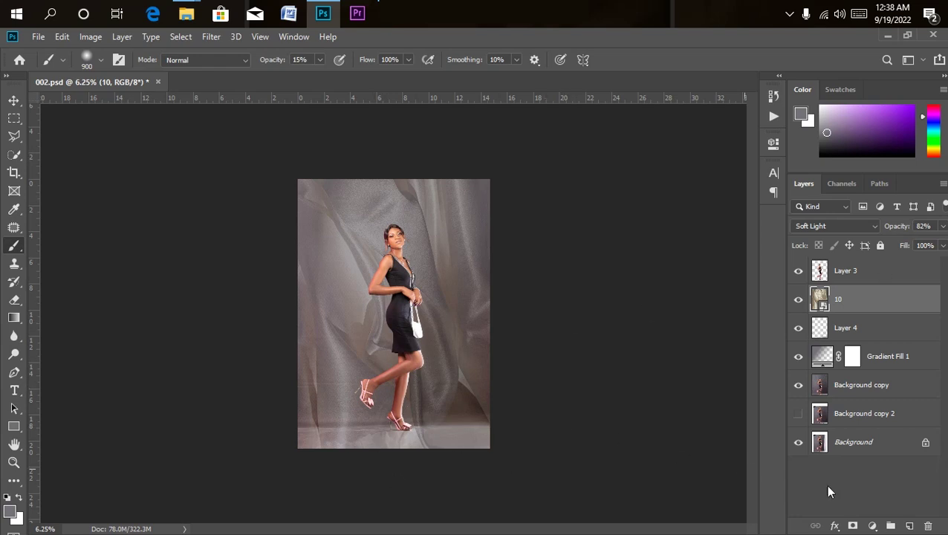
Add a Colorize Hue/Saturation adjustment layer shifted to a green tint (hue 128, saturation 25)
{"action": "left_click", "coordinate": [872, 526]}
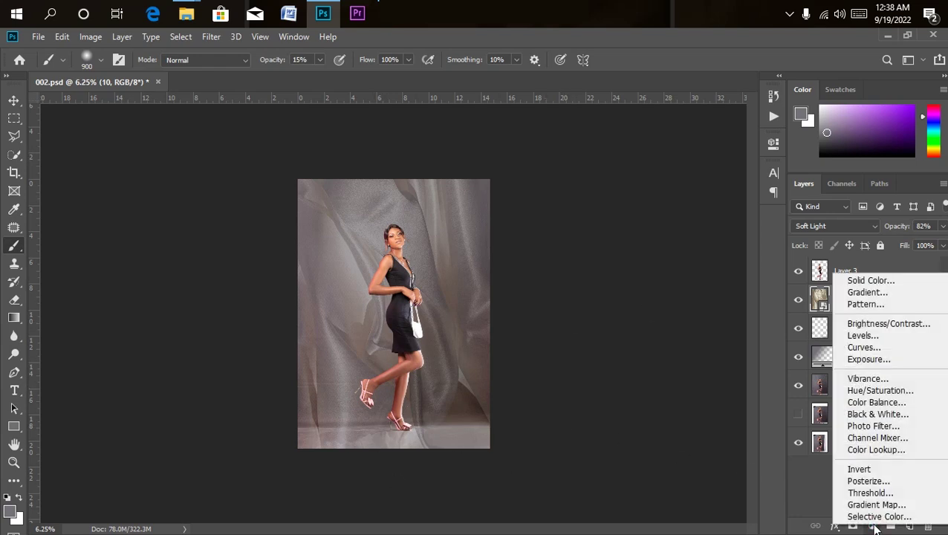
{"action": "left_click", "coordinate": [877, 390]}
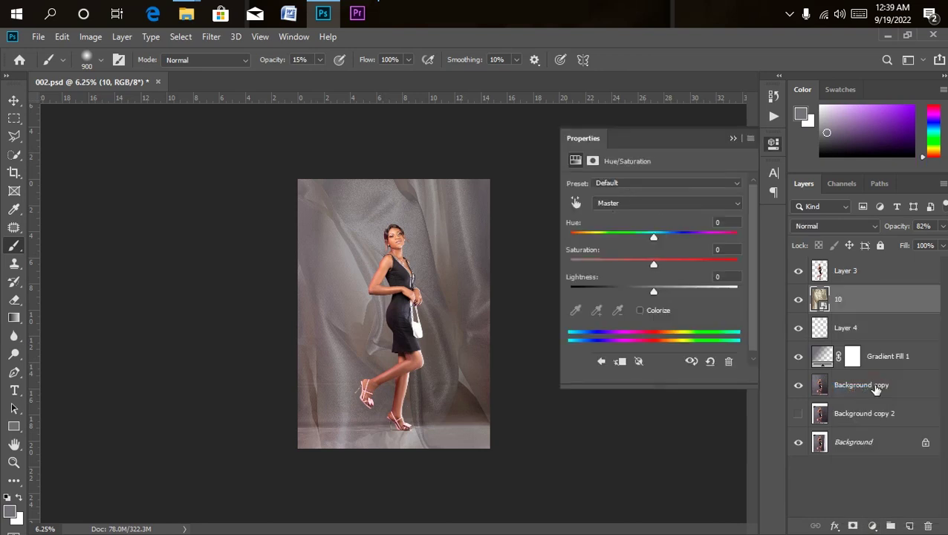
{"action": "left_click", "coordinate": [639, 310]}
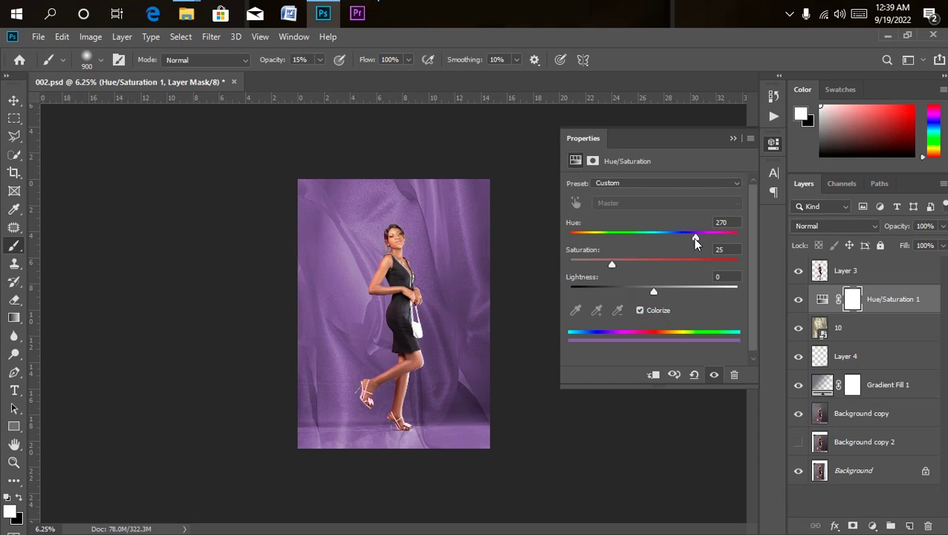
{"action": "left_click_drag", "start_coordinate": [694, 239], "coordinate": [629, 244]}
Delete the fabric layer 10
{"action": "left_click", "coordinate": [902, 336]}
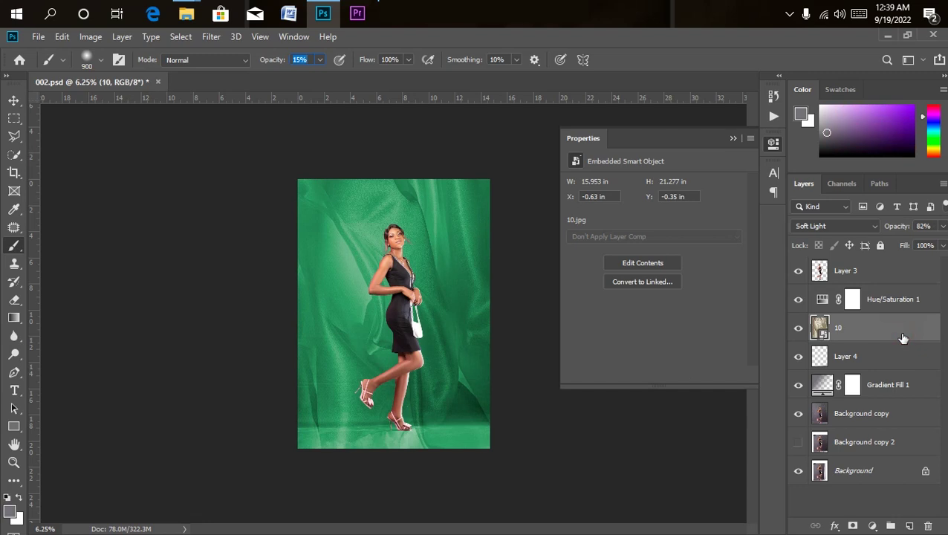
{"action": "key", "text": "BackSpace"}
{"action": "key", "text": "Return"}
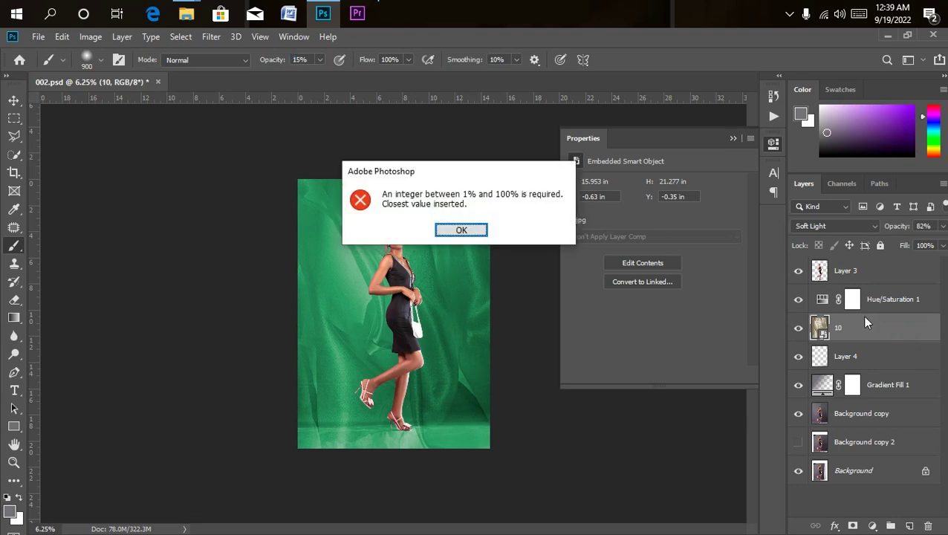
{"action": "key", "text": "Return"}
{"action": "key", "text": "Delete"}
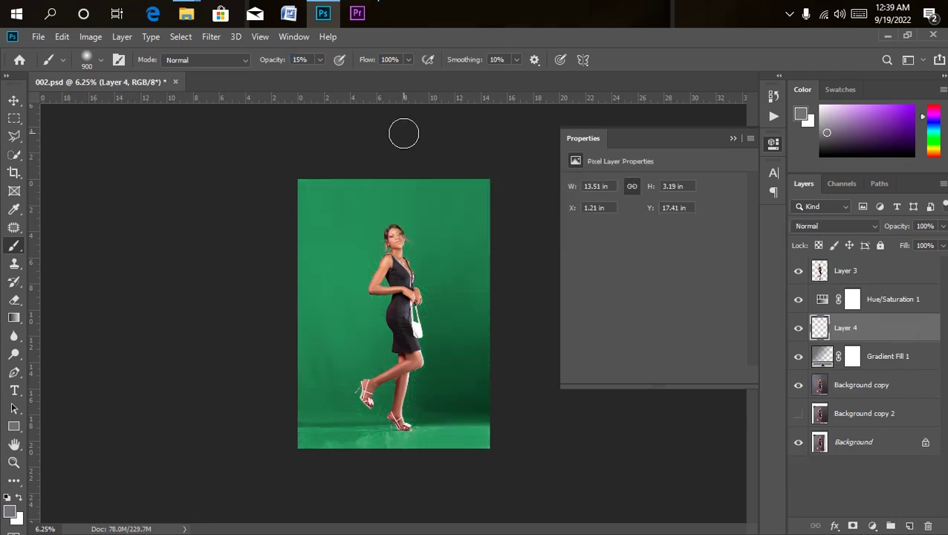
Drag fabric image 14 from the fabric folder into 002.psd as layer 14 at 37.62% scale
{"action": "mouse_move", "coordinate": [192, 11]}
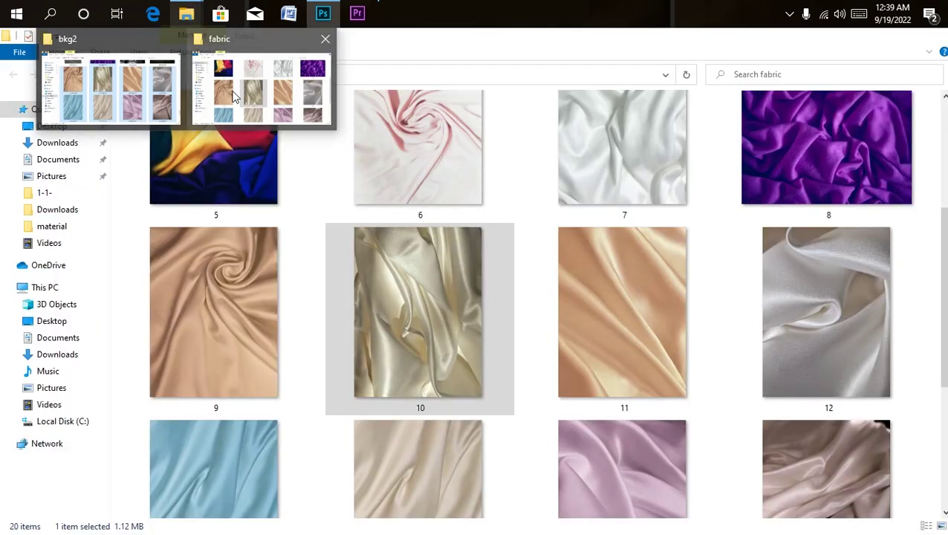
{"action": "left_click", "coordinate": [233, 97]}
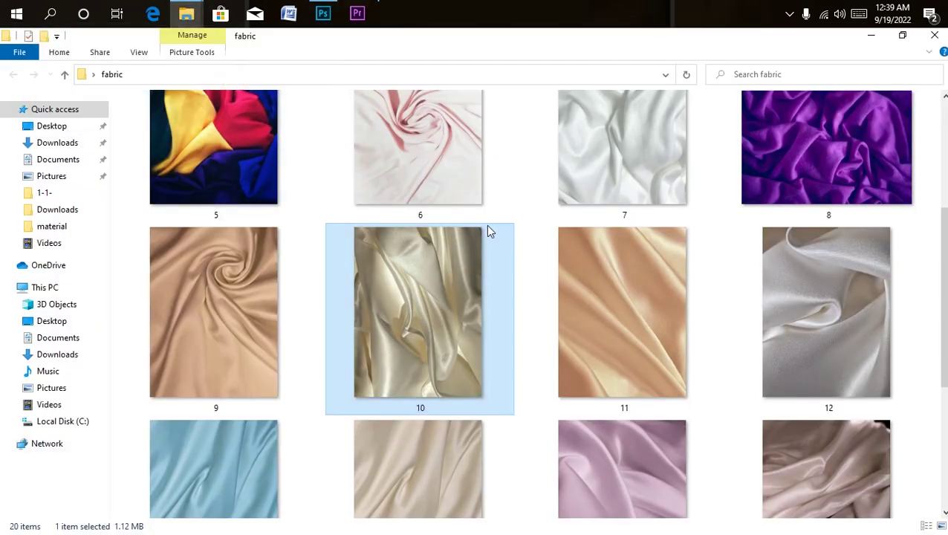
{"action": "scroll", "coordinate": [807, 291], "scroll_direction": "down", "scroll_amount": 1}
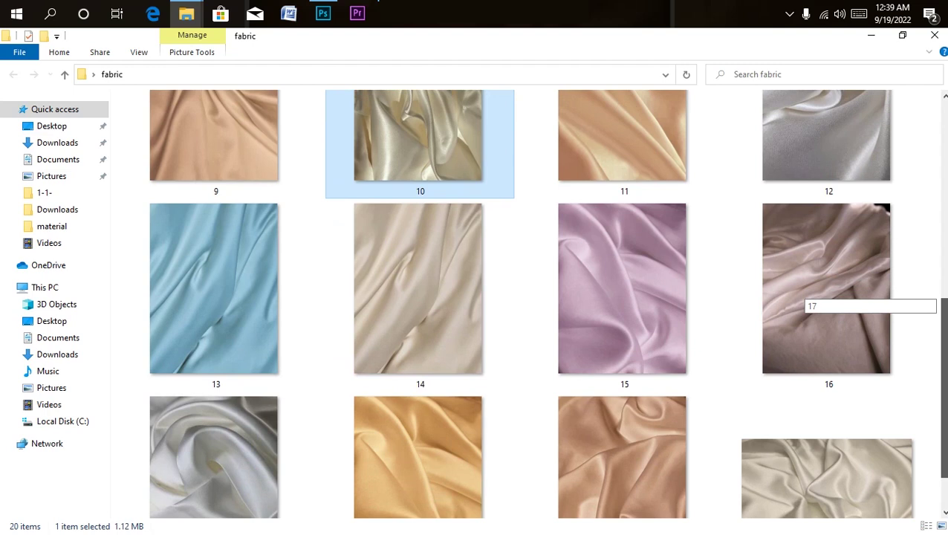
{"action": "scroll", "coordinate": [946, 462], "scroll_direction": "down", "scroll_amount": 1}
{"action": "scroll", "coordinate": [945, 462], "scroll_direction": "up", "scroll_amount": 8}
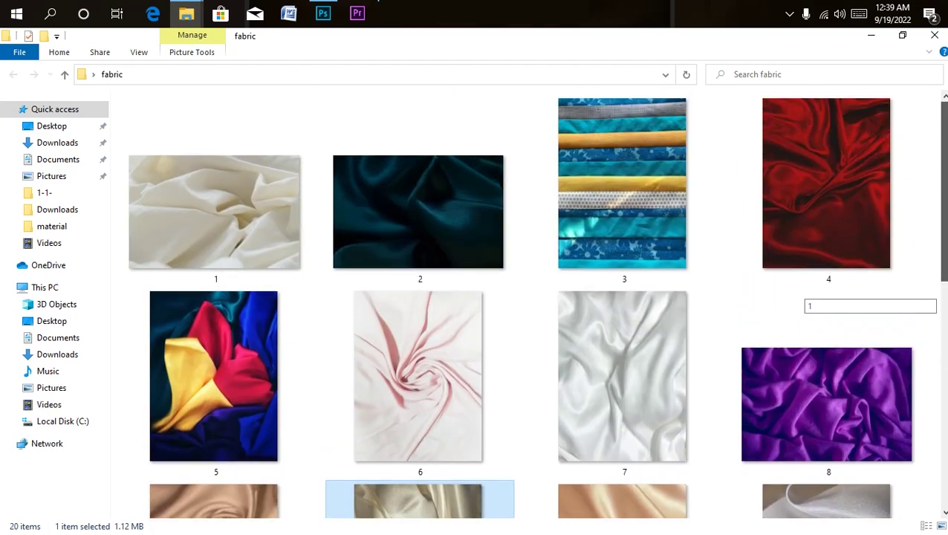
{"action": "scroll", "coordinate": [945, 319], "scroll_direction": "down", "scroll_amount": 5}
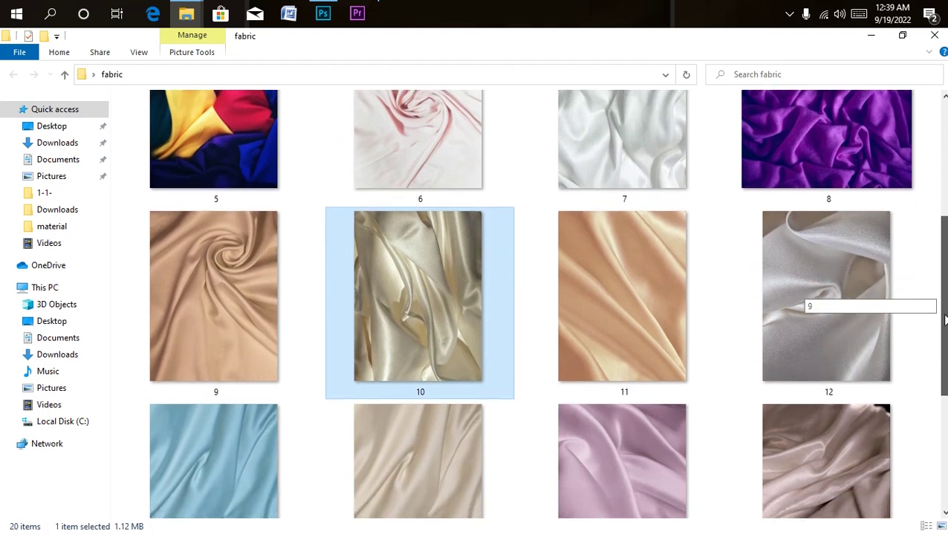
{"action": "left_click_drag", "start_coordinate": [945, 319], "coordinate": [931, 415]}
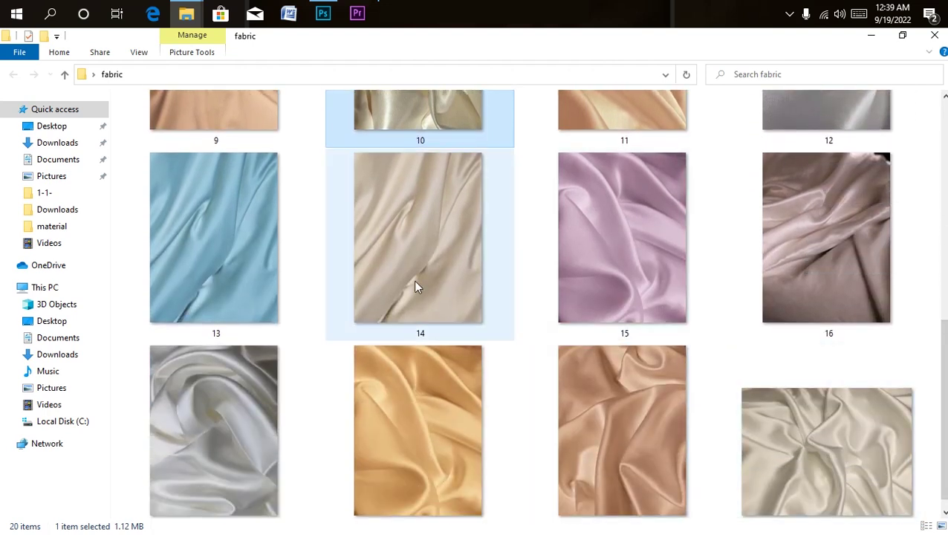
{"action": "left_click_drag", "start_coordinate": [434, 272], "coordinate": [390, 327]}
Stretch fabric layer 14 to about 37.62% so it covers the top and bottom edges, and commit
{"action": "left_click_drag", "start_coordinate": [393, 184], "coordinate": [393, 174]}
{"action": "left_click_drag", "start_coordinate": [394, 442], "coordinate": [394, 449]}
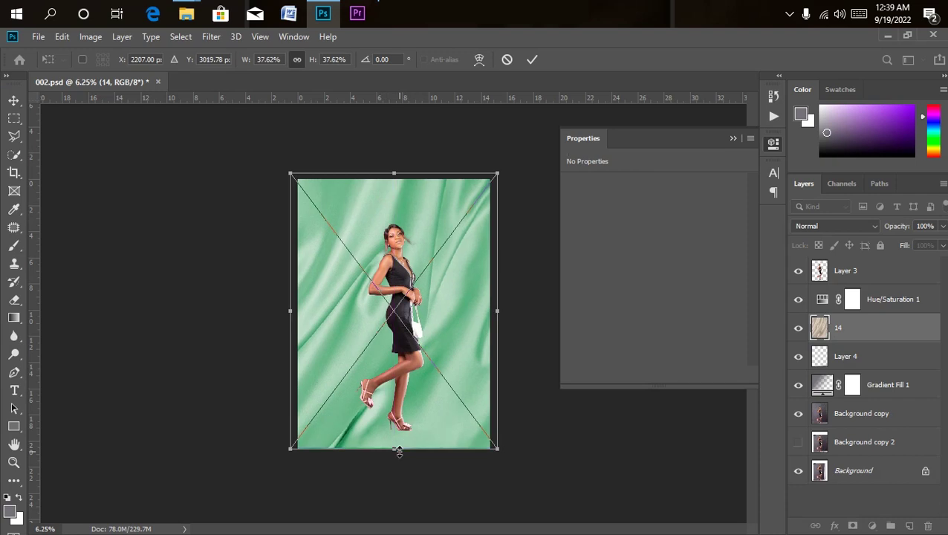
{"action": "key", "text": "b"}
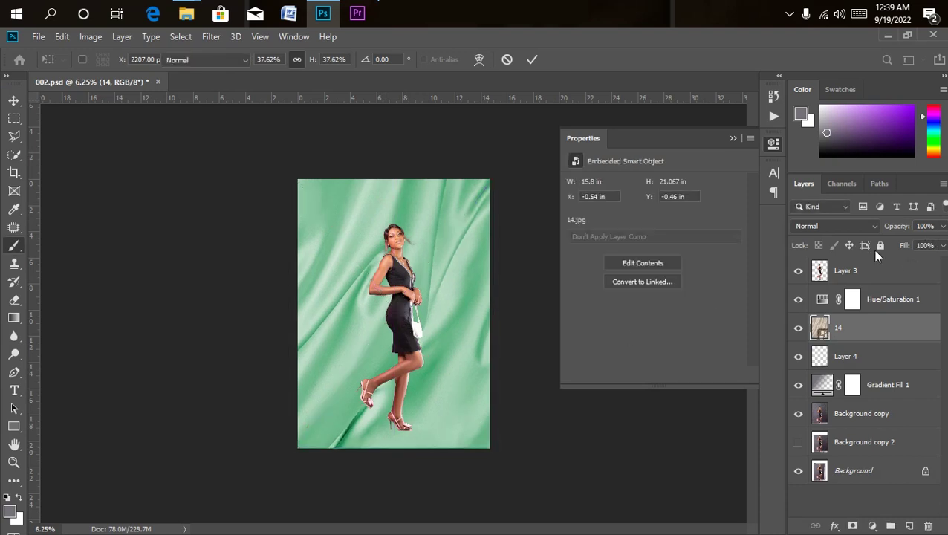
Set layer 14's blend mode to Soft Light for a deeper green satin texture
{"action": "left_click", "coordinate": [841, 228]}
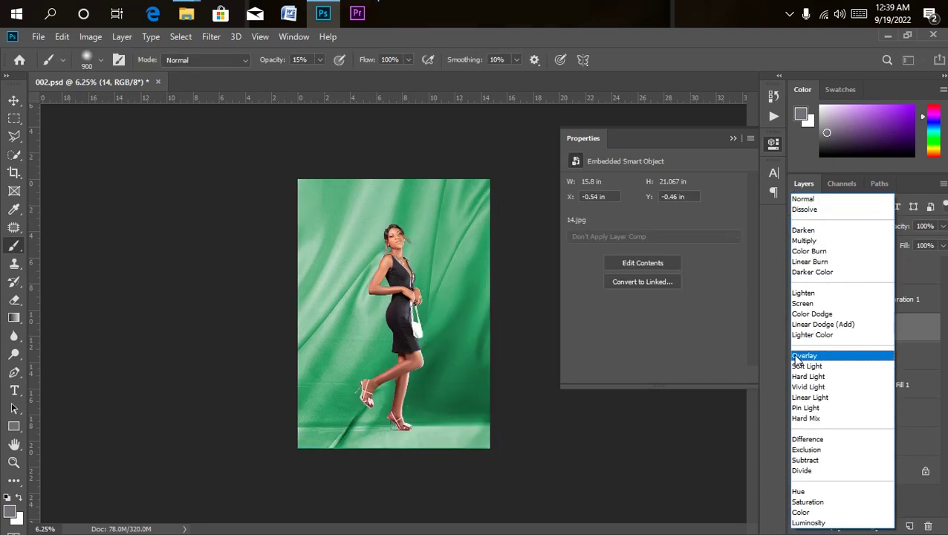
{"action": "left_click", "coordinate": [801, 368]}
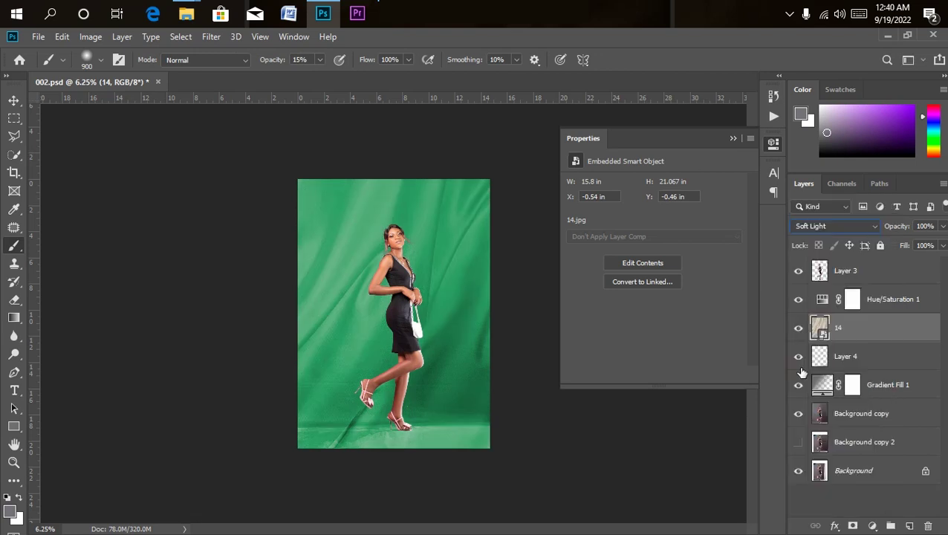
{"action": "key", "text": "ctrl+plus"}
{"action": "key", "text": "ctrl+minus"}
{"action": "key", "text": "ctrl+plus"}
{"action": "key", "text": "ctrl+plus"}
{"action": "key", "text": "ctrl+minus"}
Apply a 10.0-pixel Gaussian Blur smart filter to fabric layer 14
{"action": "left_click", "coordinate": [211, 36]}
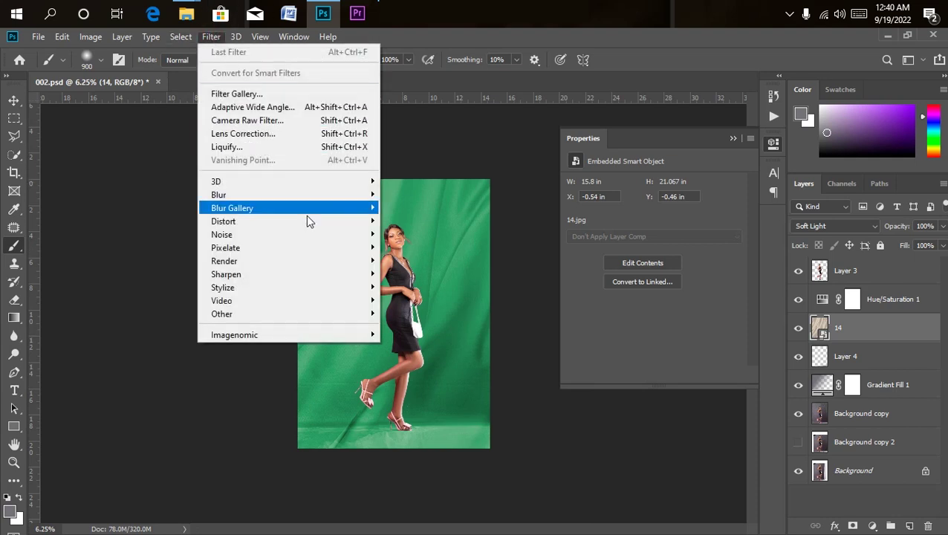
{"action": "mouse_move", "coordinate": [308, 199]}
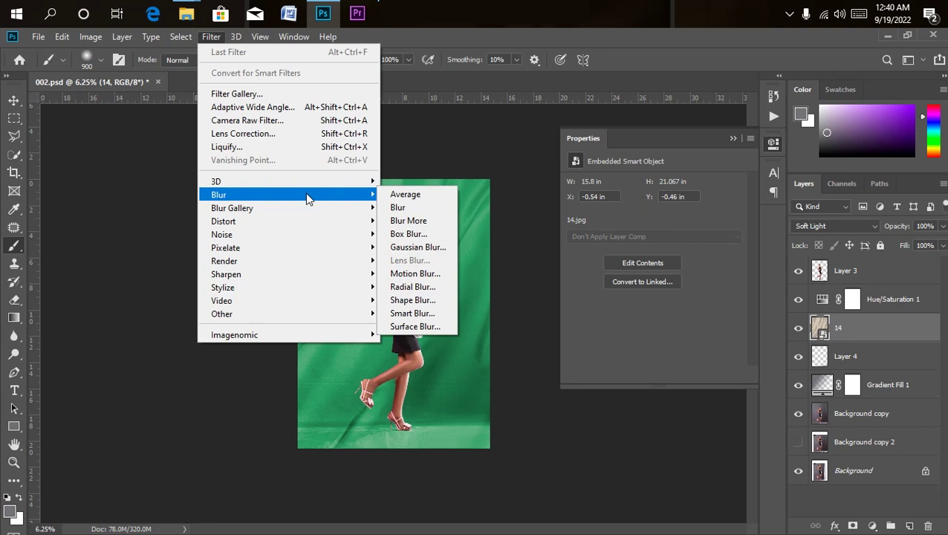
{"action": "left_click", "coordinate": [428, 246]}
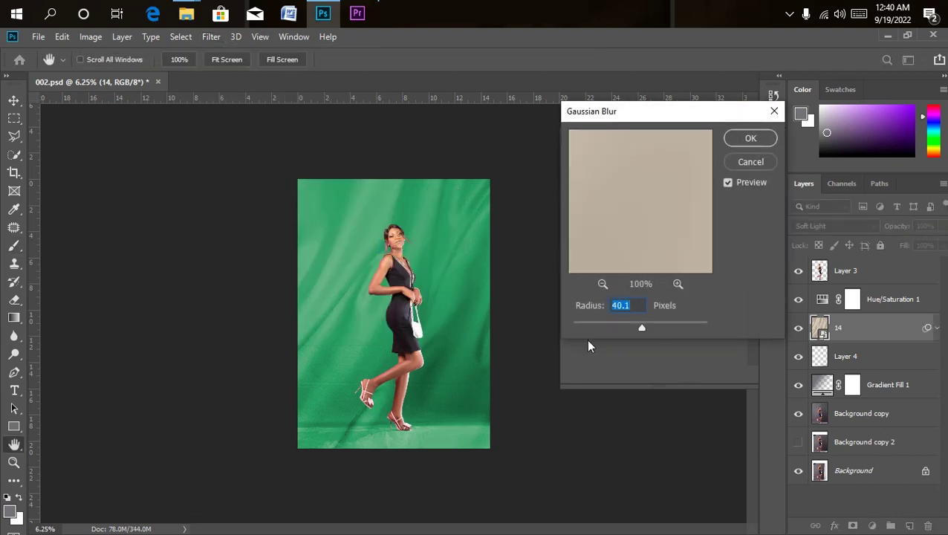
{"action": "left_click", "coordinate": [612, 328]}
{"action": "left_click_drag", "start_coordinate": [619, 325], "coordinate": [623, 326]}
{"action": "key", "text": "Return"}
{"action": "key", "text": "ctrl+plus"}
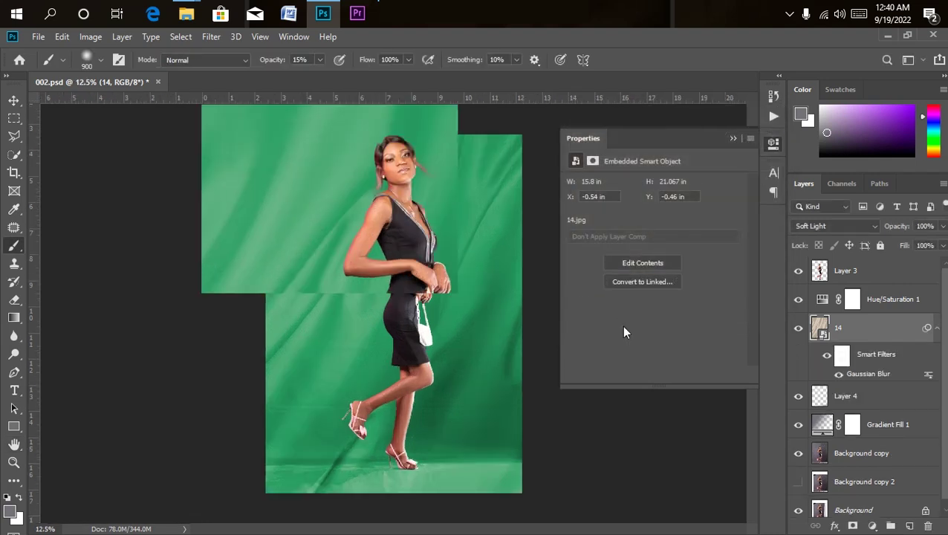
{"action": "key", "text": "ctrl+minus"}
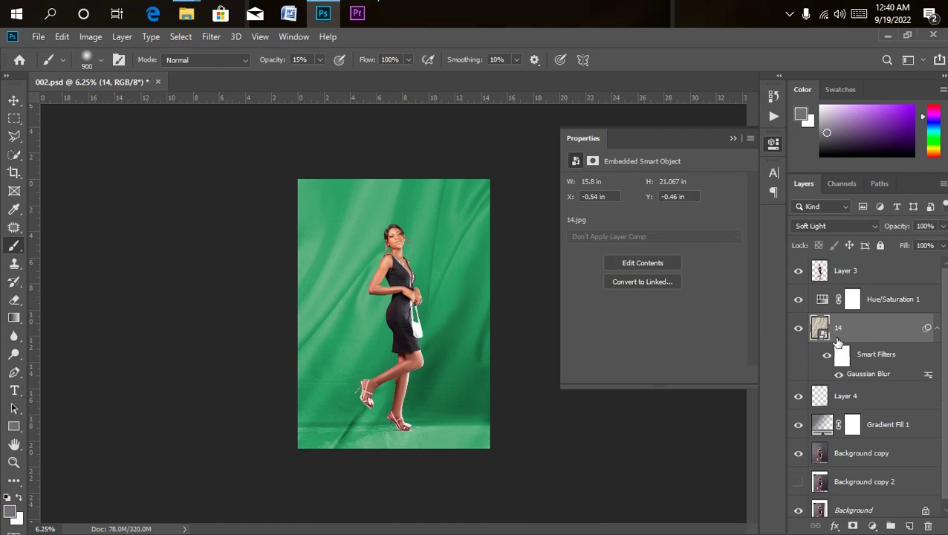
Set Hue/Saturation 1 to hue 57 and saturation 1 for a near-grey backdrop, then select Layer 3
{"action": "left_click", "coordinate": [822, 299]}
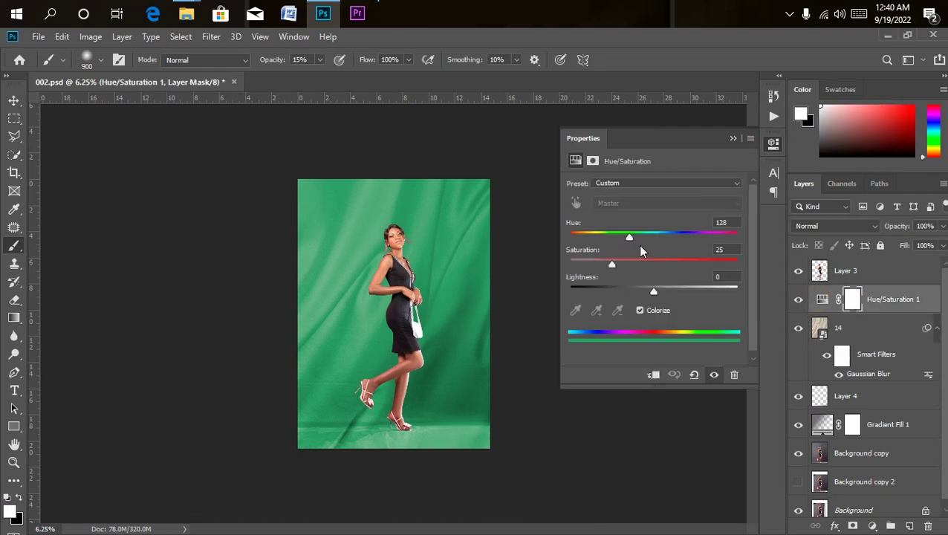
{"action": "left_click_drag", "start_coordinate": [629, 238], "coordinate": [583, 266]}
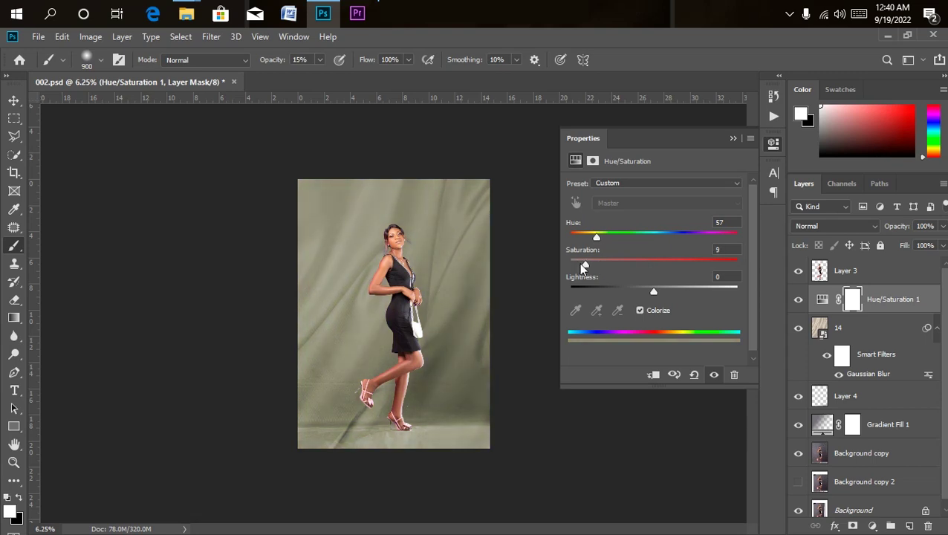
{"action": "key", "text": "Return"}
{"action": "key", "text": "ctrl+plus"}
{"action": "key", "text": "ctrl+plus"}
{"action": "key", "text": "ctrl+plus"}
{"action": "key", "text": "ctrl+minus"}
{"action": "key", "text": "ctrl+minus"}
{"action": "key", "text": "ctrl+minus"}
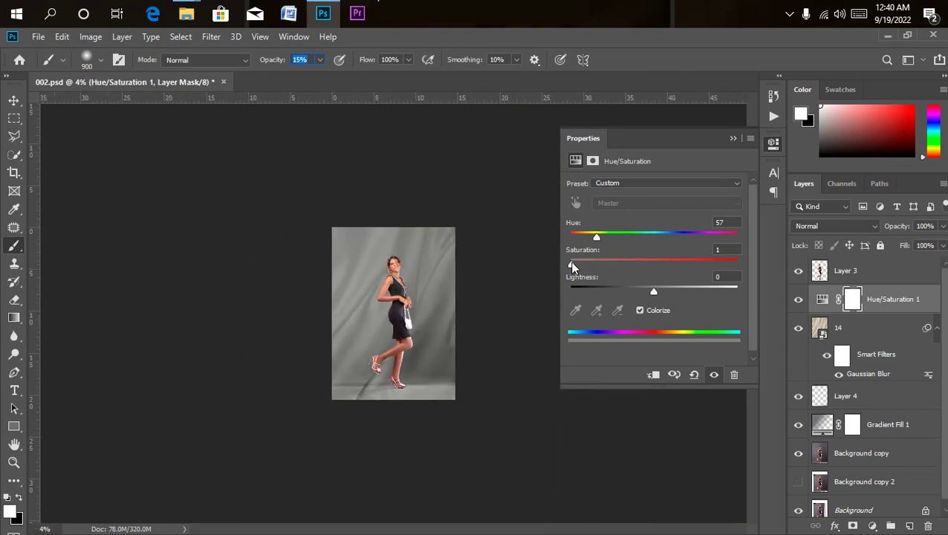
{"action": "key", "text": "ctrl+plus"}
{"action": "key", "text": "ctrl+plus"}
{"action": "key", "text": "ctrl+plus"}
{"action": "key", "text": "ctrl+minus"}
{"action": "key", "text": "ctrl+minus"}
{"action": "key", "text": "ctrl+minus"}
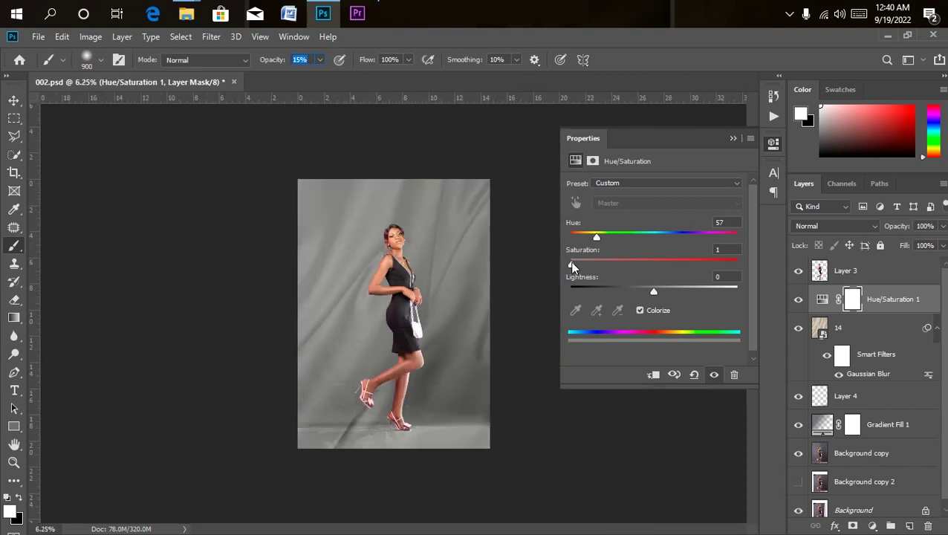
{"action": "key", "text": "ctrl+plus"}
{"action": "key", "text": "ctrl+plus"}
{"action": "key", "text": "ctrl+minus"}
{"action": "key", "text": "ctrl+minus"}
{"action": "key", "text": "ctrl+plus"}
{"action": "key", "text": "ctrl+minus"}
{"action": "left_click", "coordinate": [862, 271]}
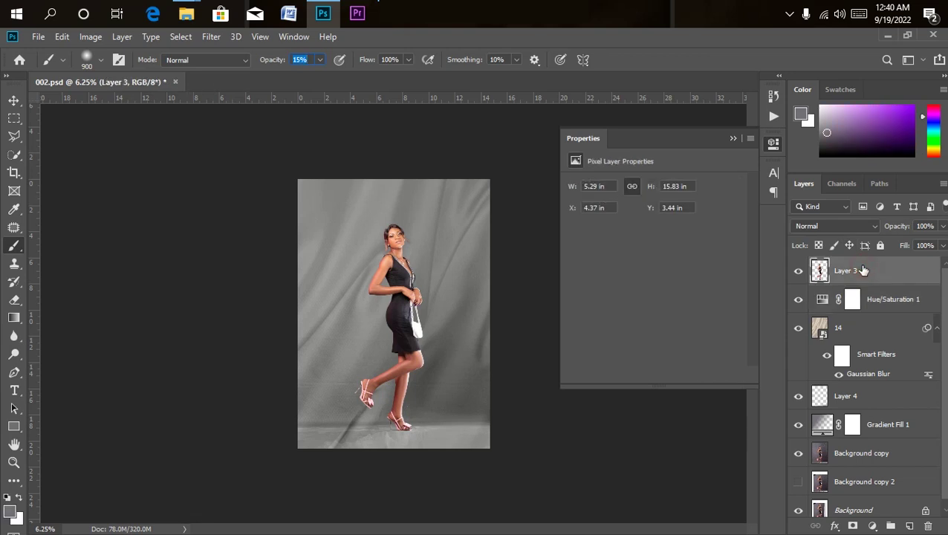
Add a Color Lookup adjustment layer using the NATURAL COLOR.CUBE 3D LUT
{"action": "left_click", "coordinate": [871, 526]}
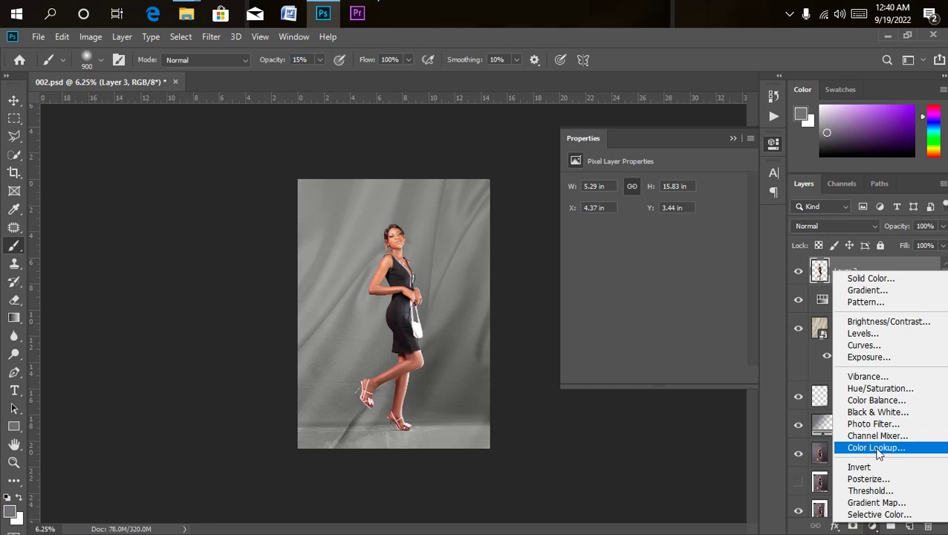
{"action": "left_click", "coordinate": [878, 448]}
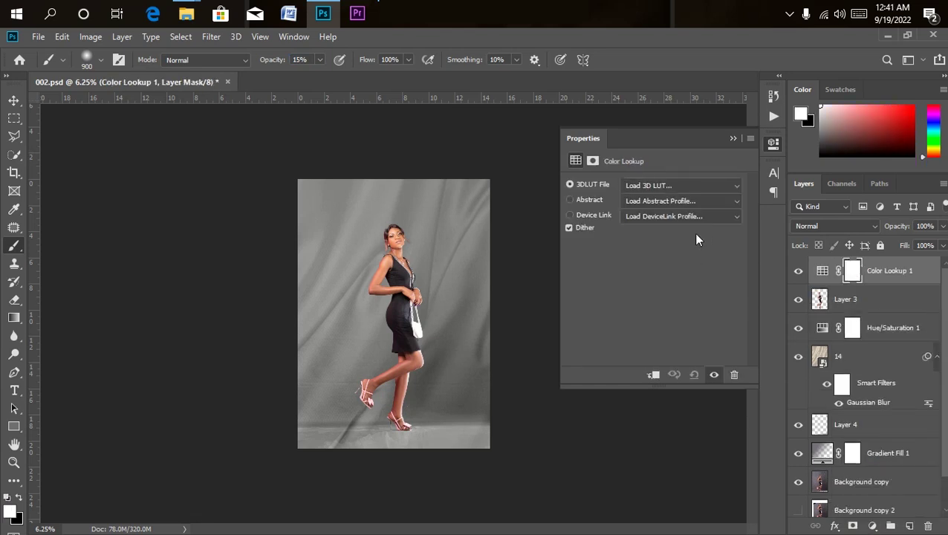
{"action": "left_click", "coordinate": [706, 189]}
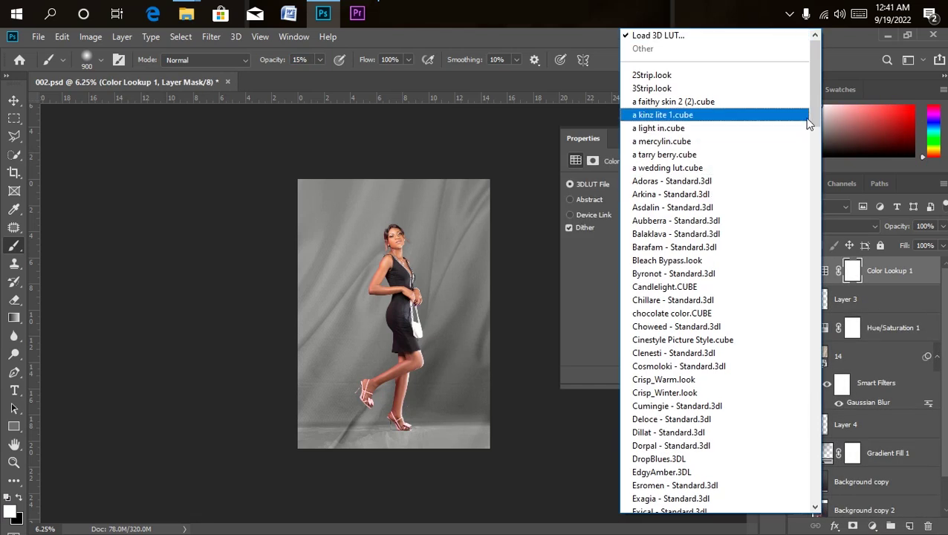
{"action": "left_click_drag", "start_coordinate": [815, 121], "coordinate": [818, 305]}
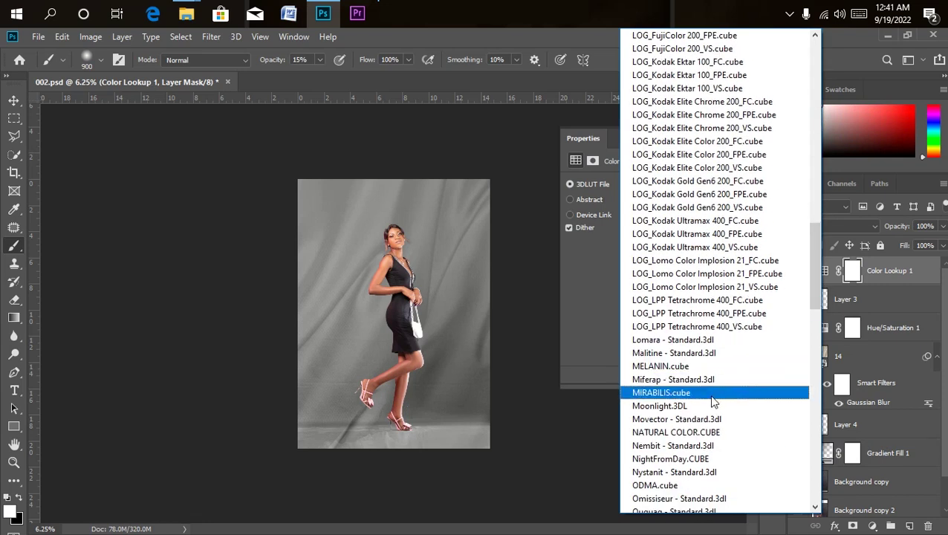
{"action": "left_click", "coordinate": [658, 439]}
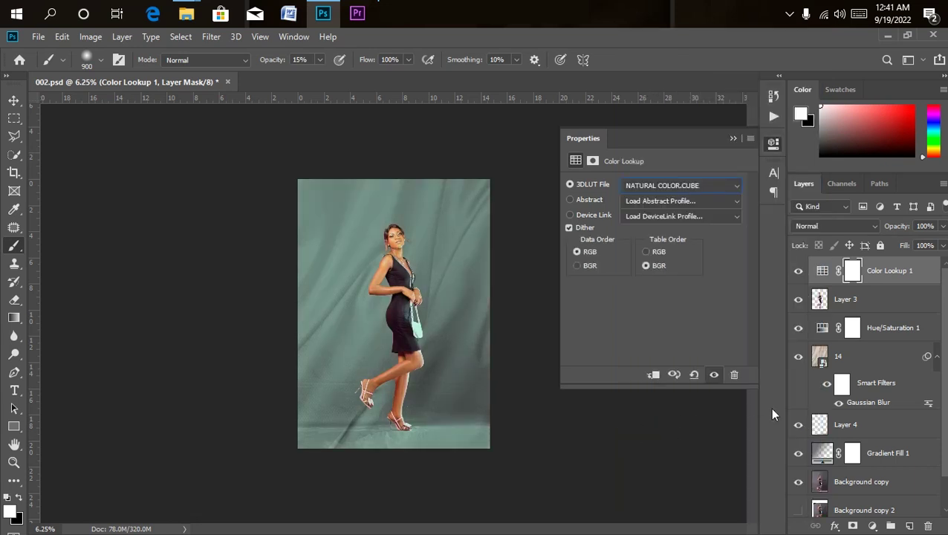
{"action": "key", "text": "ctrl+plus"}
{"action": "key", "text": "ctrl+minus"}
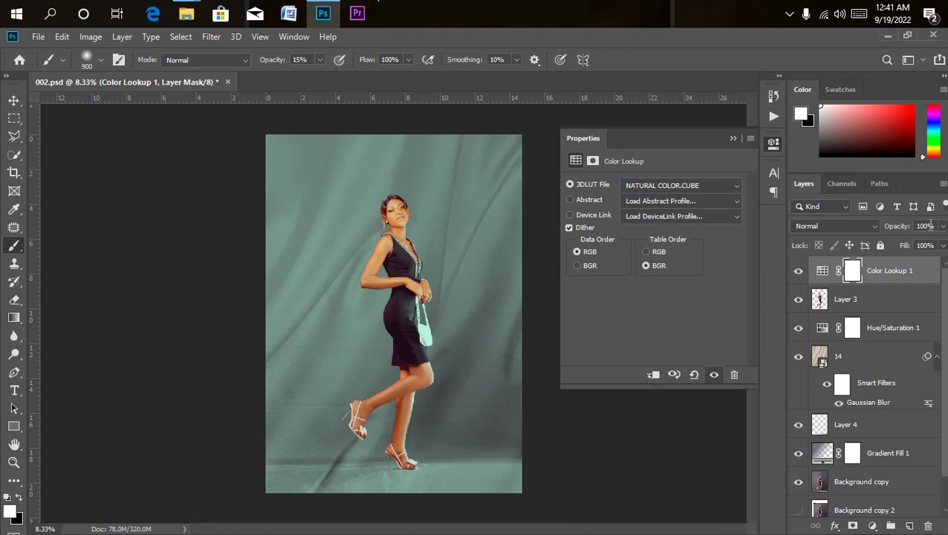
Lower the Color Lookup 1 layer's opacity to 47%
{"action": "left_click_drag", "start_coordinate": [942, 226], "coordinate": [897, 251]}
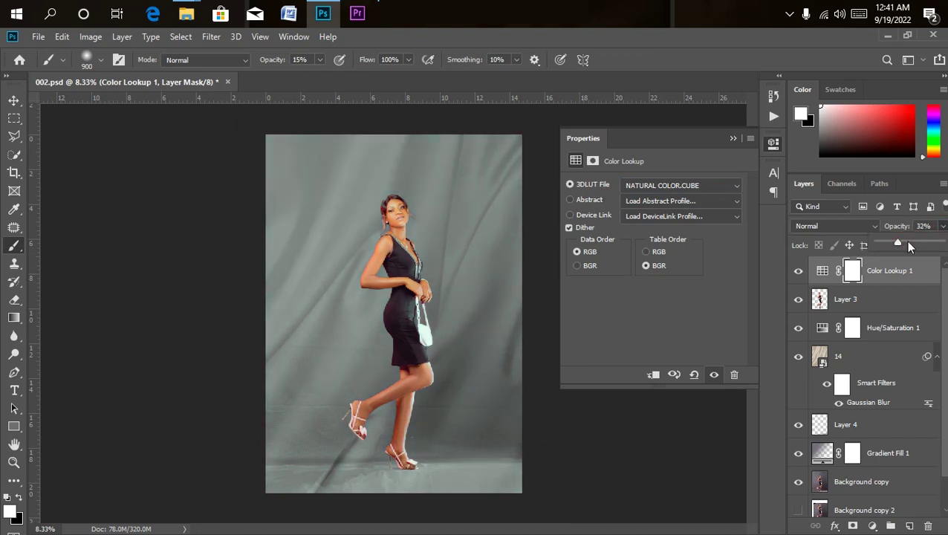
{"action": "left_click_drag", "start_coordinate": [905, 240], "coordinate": [905, 240]}
{"action": "key", "text": "ctrl+plus"}
{"action": "key", "text": "ctrl+minus"}
{"action": "key", "text": "ctrl+minus"}
{"action": "key", "text": "ctrl+plus"}
{"action": "key", "text": "ctrl+plus"}
{"action": "key", "text": "ctrl+plus"}
{"action": "key", "text": "ctrl+plus"}
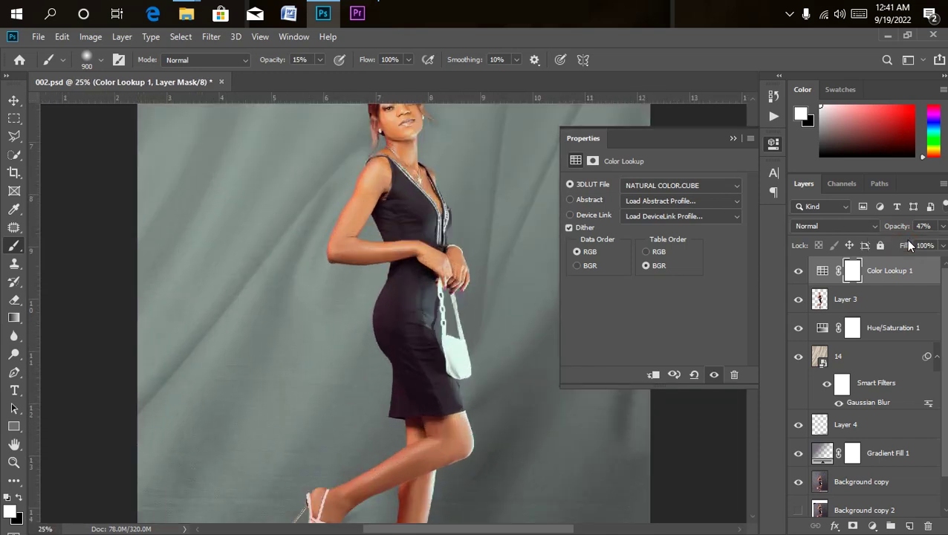
{"action": "key", "text": "ctrl+minus"}
{"action": "key", "text": "ctrl+minus"}
{"action": "key", "text": "ctrl+minus"}
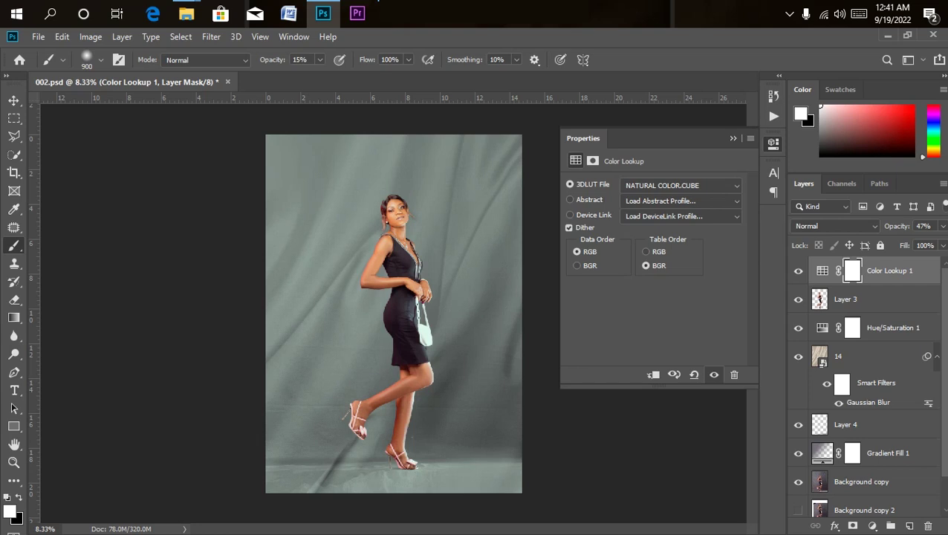
Group the layers from Background copy 2 up to Color Lookup 1 into Group 1
{"action": "scroll", "coordinate": [910, 455], "scroll_direction": "down", "scroll_amount": 1}
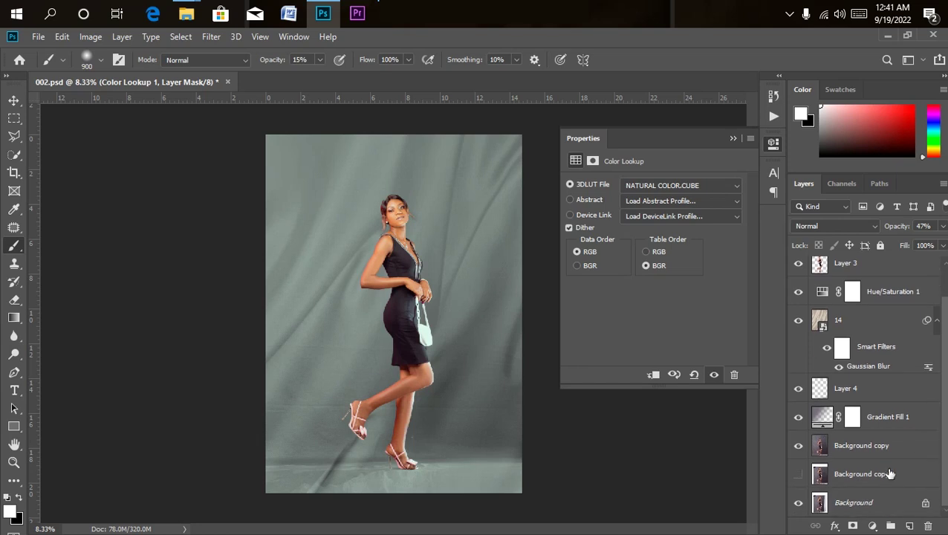
{"action": "left_click", "coordinate": [891, 485]}
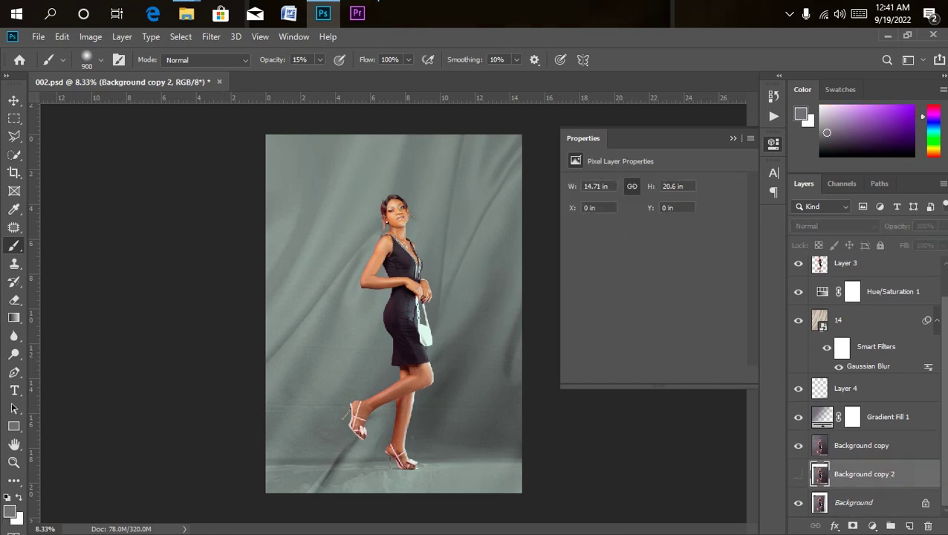
{"action": "scroll", "coordinate": [869, 385], "scroll_direction": "up", "scroll_amount": 1}
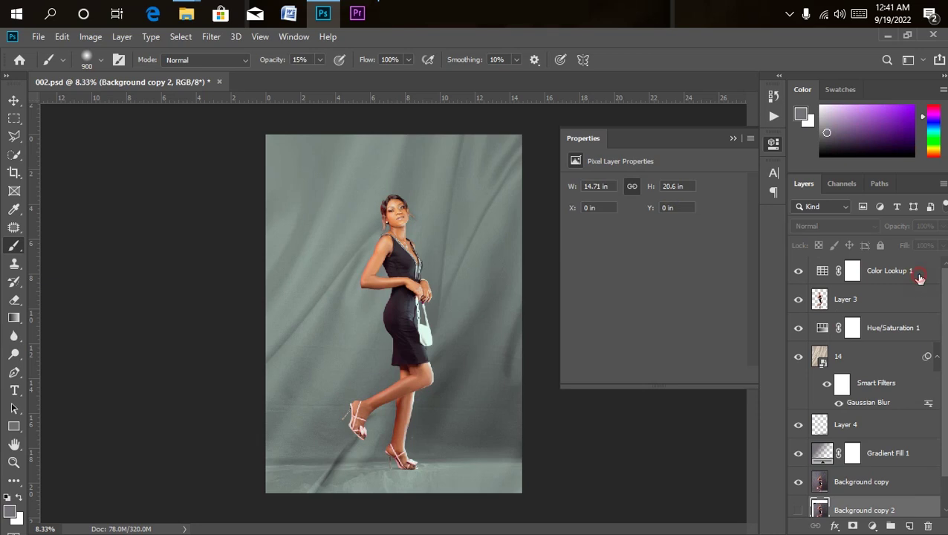
{"action": "left_click", "coordinate": [920, 278], "text": "shift"}
{"action": "key", "text": "ctrl+g"}
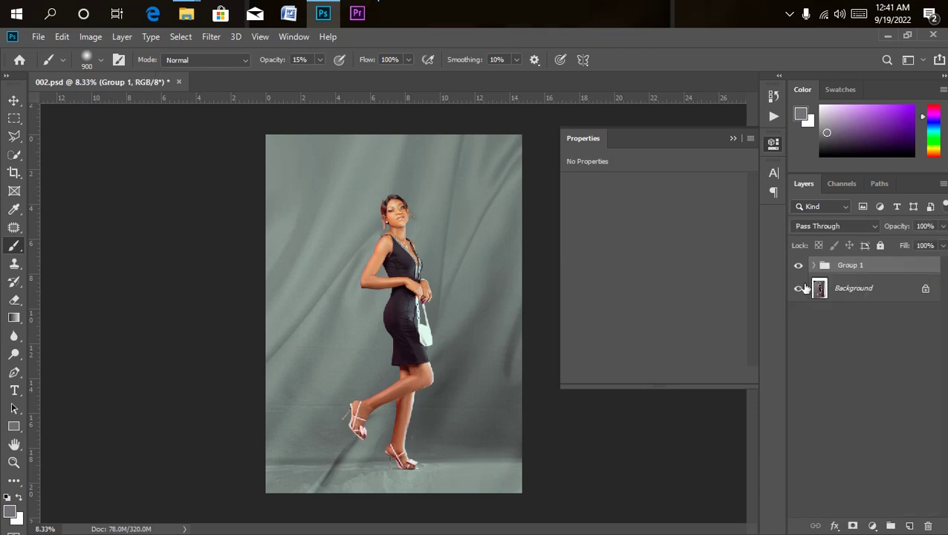
Toggle Group 1 and Background visibility to compare the original and edited photo
{"action": "left_click", "coordinate": [798, 271]}
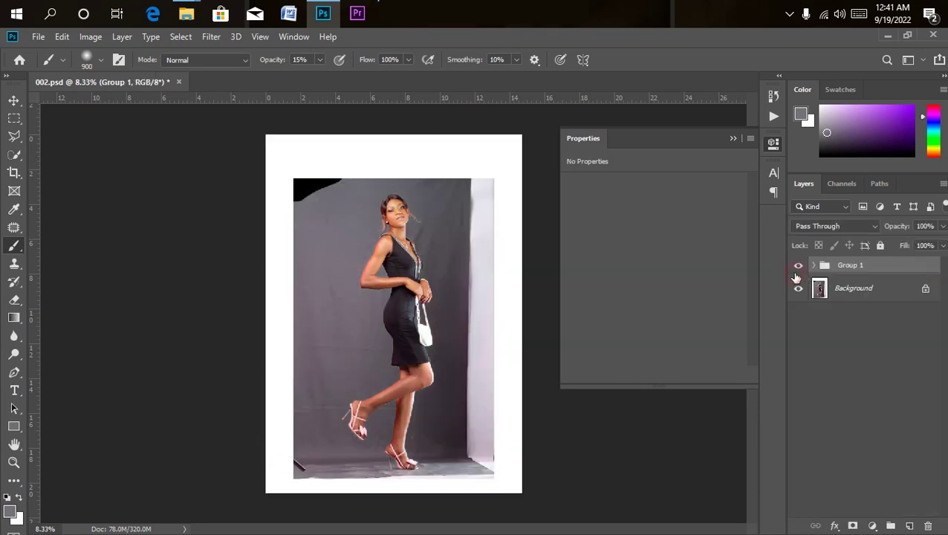
{"action": "left_click", "coordinate": [798, 270]}
{"action": "left_click", "coordinate": [797, 282]}
{"action": "left_click", "coordinate": [797, 266]}
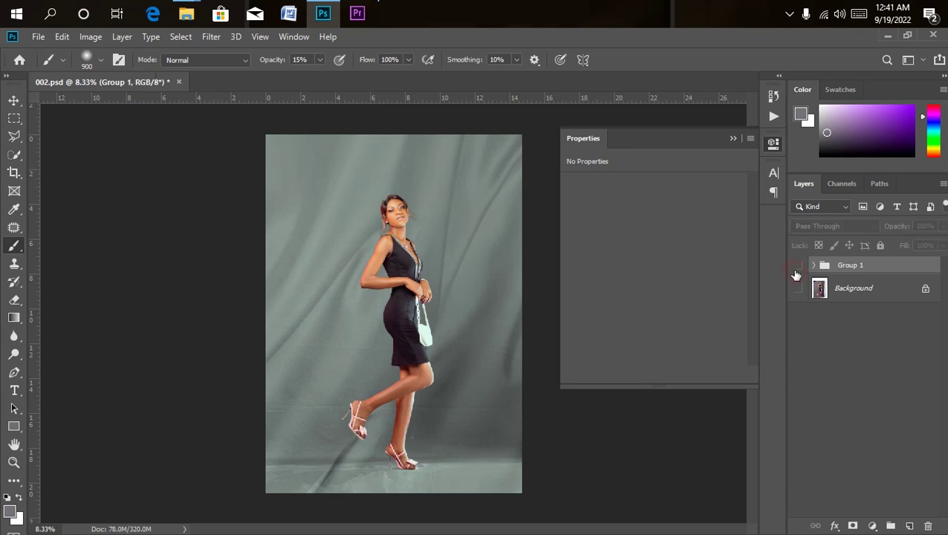
{"action": "left_click", "coordinate": [798, 288]}
{"action": "left_click", "coordinate": [798, 266]}
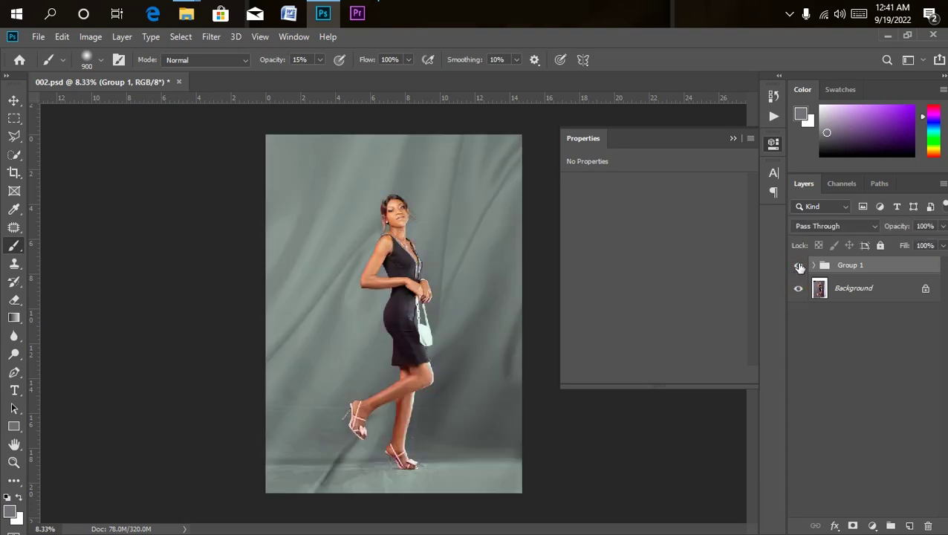
{"action": "key", "text": "ctrl+minus"}
{"action": "key", "text": "ctrl+plus"}
{"action": "key", "text": "ctrl+plus"}
{"action": "key", "text": "ctrl+plus"}
{"action": "key", "text": "ctrl+minus"}
{"action": "key", "text": "ctrl+minus"}
{"action": "key", "text": "ctrl+minus"}
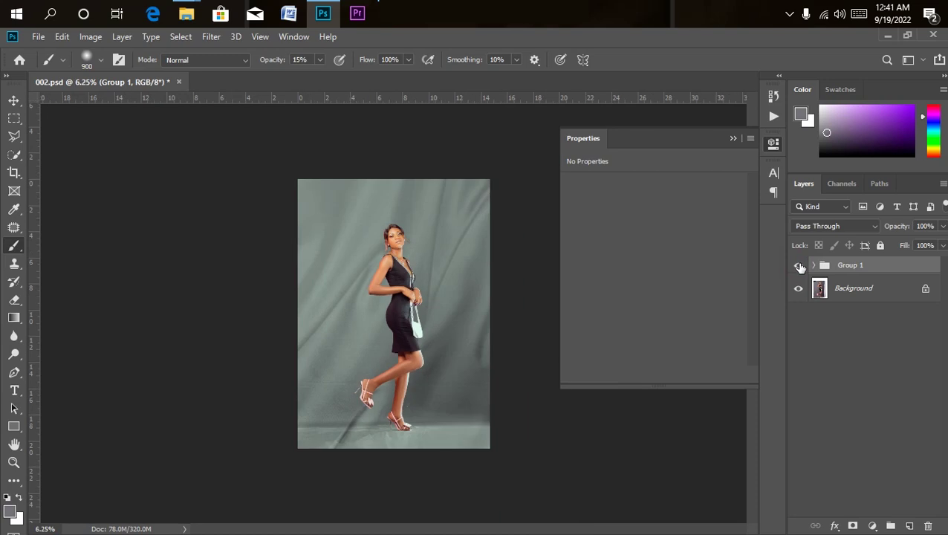
{"action": "key", "text": "ctrl+plus"}
{"action": "key", "text": "ctrl+plus"}
{"action": "key", "text": "ctrl+minus"}
{"action": "key", "text": "ctrl+plus"}
{"action": "key", "text": "ctrl+plus"}
{"action": "key", "text": "ctrl+minus"}
{"action": "key", "text": "ctrl+minus"}
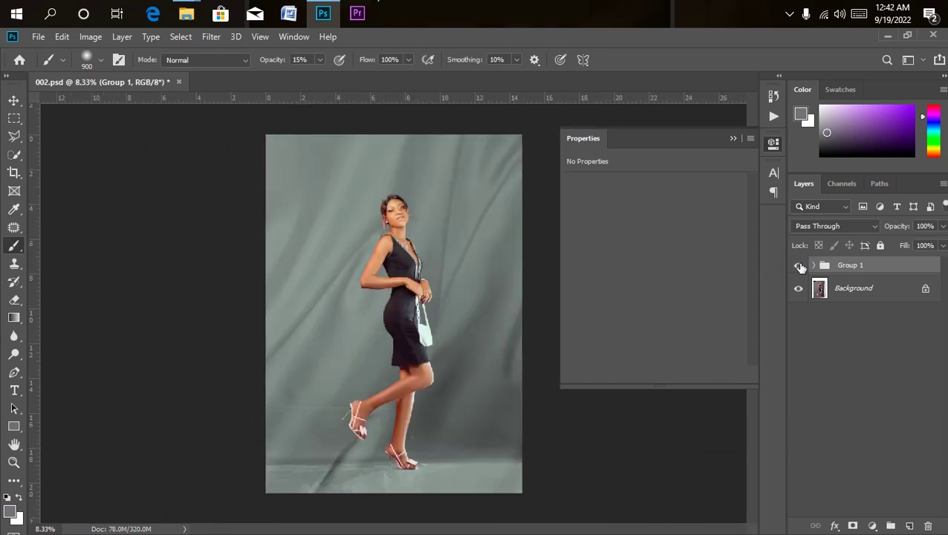